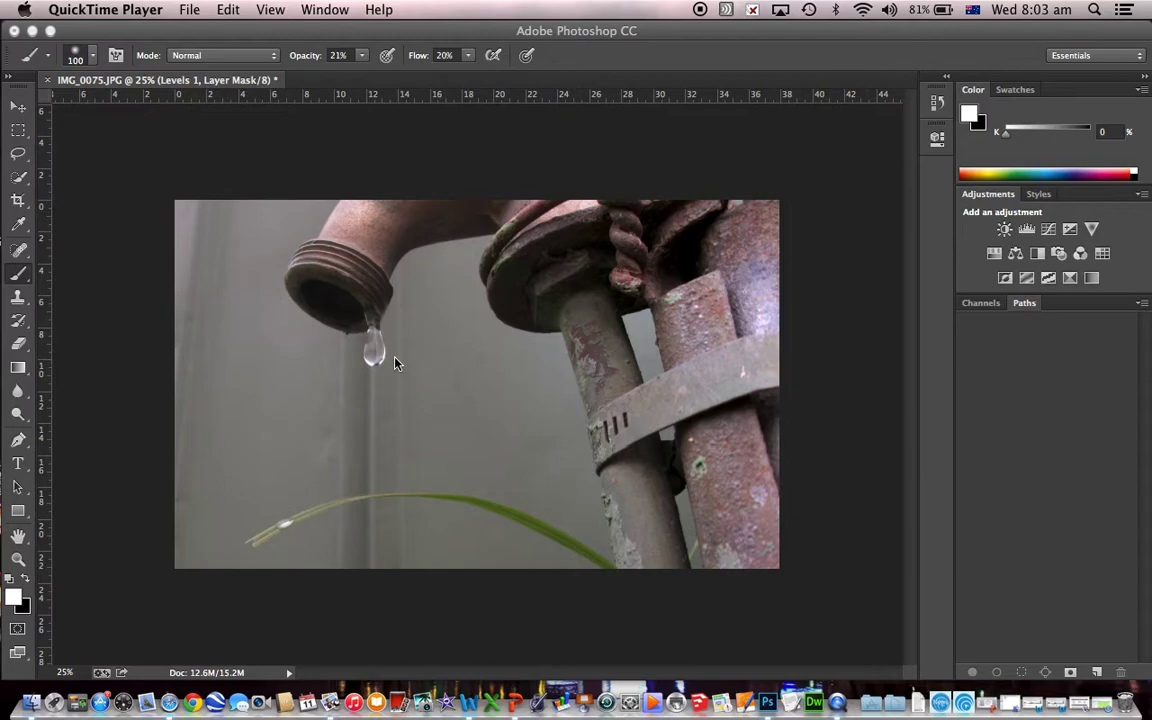
Toggle the Levels 1 adjustment's visibility off and on to compare, leaving it visible
{"action": "left_click", "coordinate": [396, 364]}
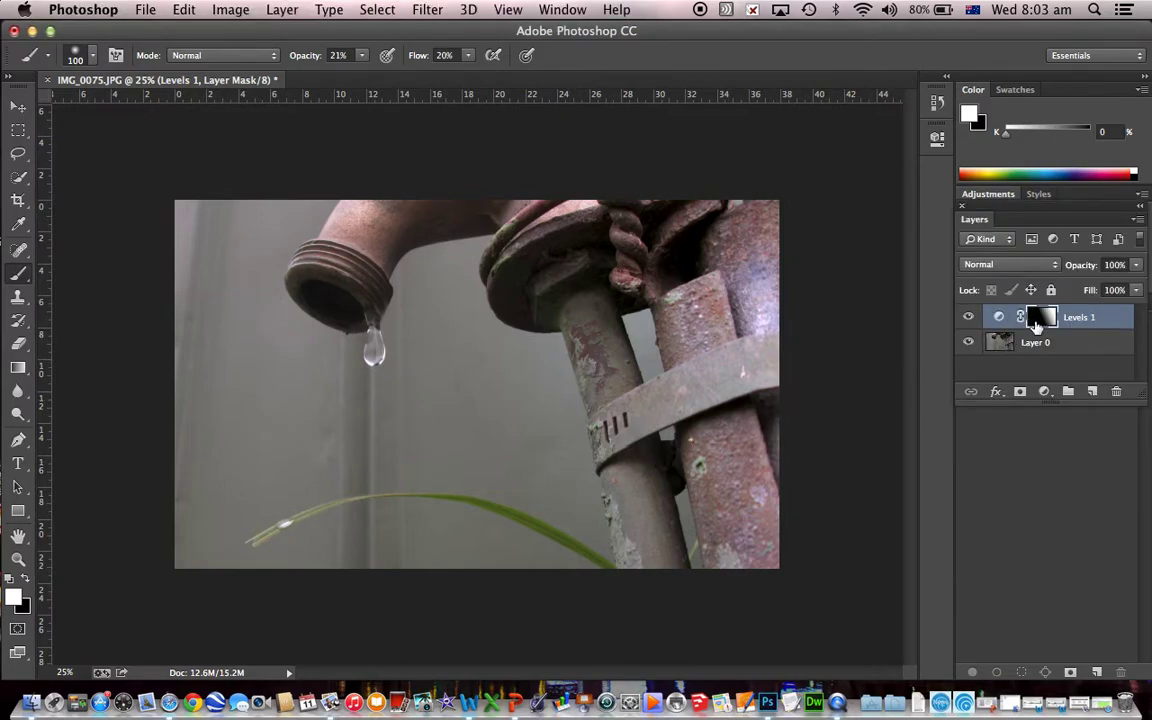
{"action": "left_click", "coordinate": [970, 318]}
{"action": "left_click", "coordinate": [970, 318]}
{"action": "left_click", "coordinate": [970, 318]}
{"action": "left_click", "coordinate": [970, 318]}
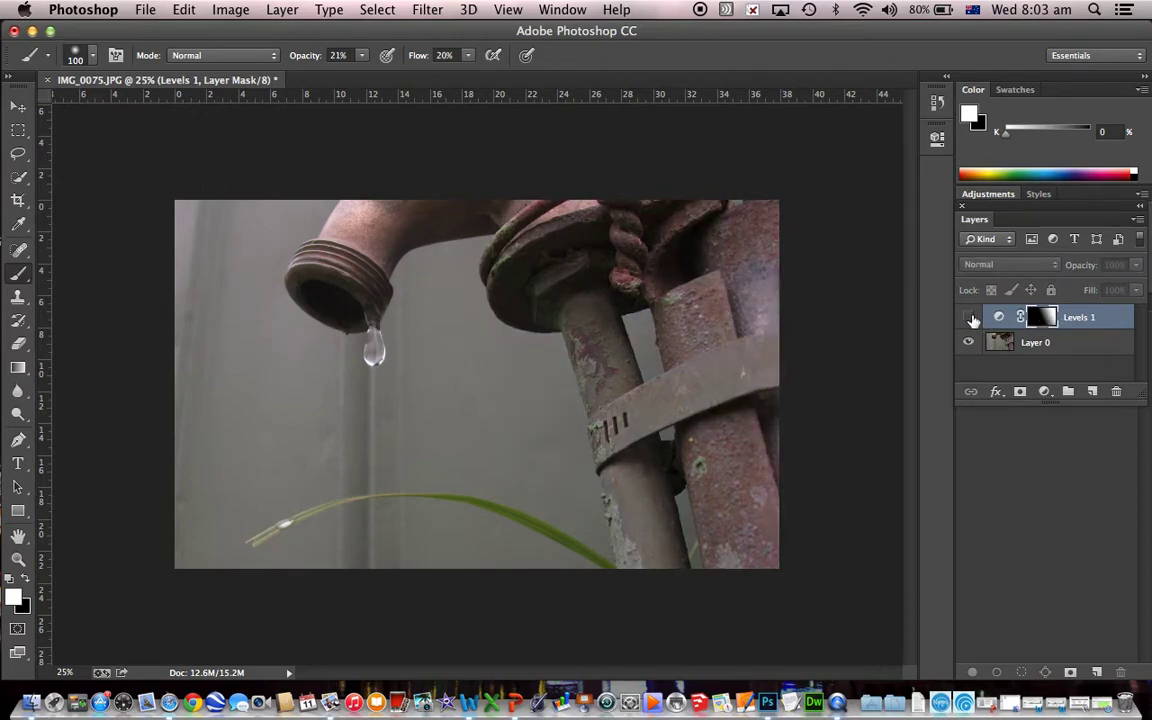
{"action": "left_click", "coordinate": [970, 318]}
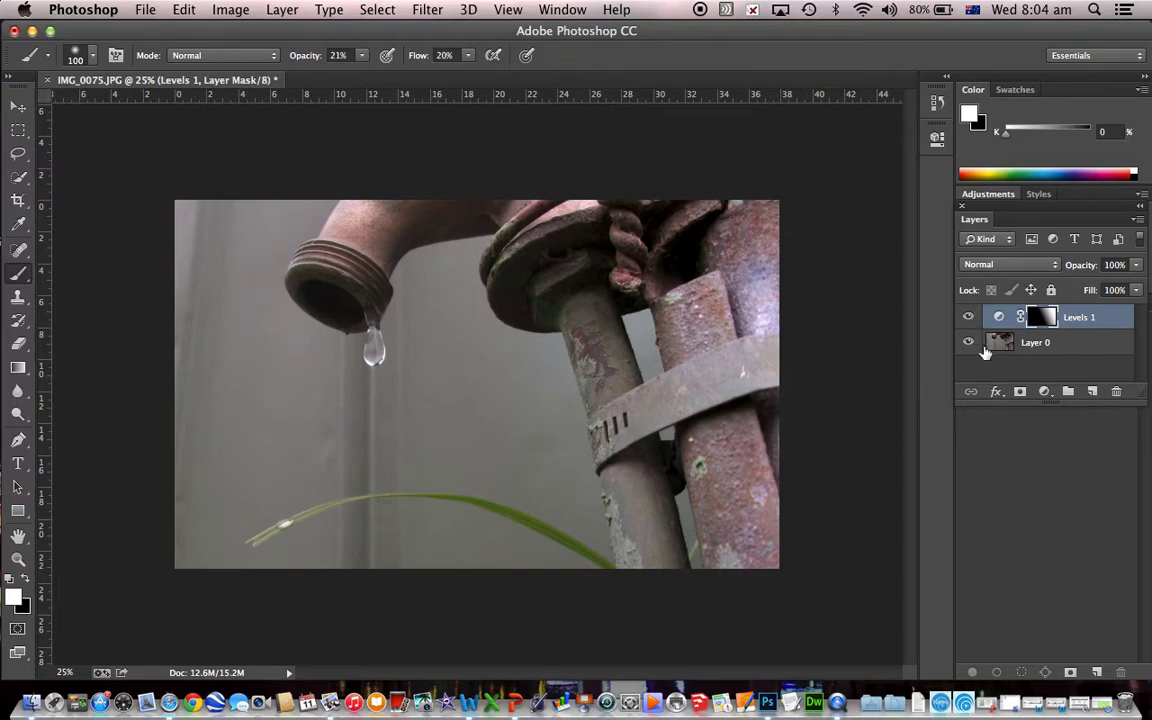
Add Layer 1 above Levels 1 and fill it with 50% Gray via Edit > Fill
{"action": "left_click", "coordinate": [1093, 392]}
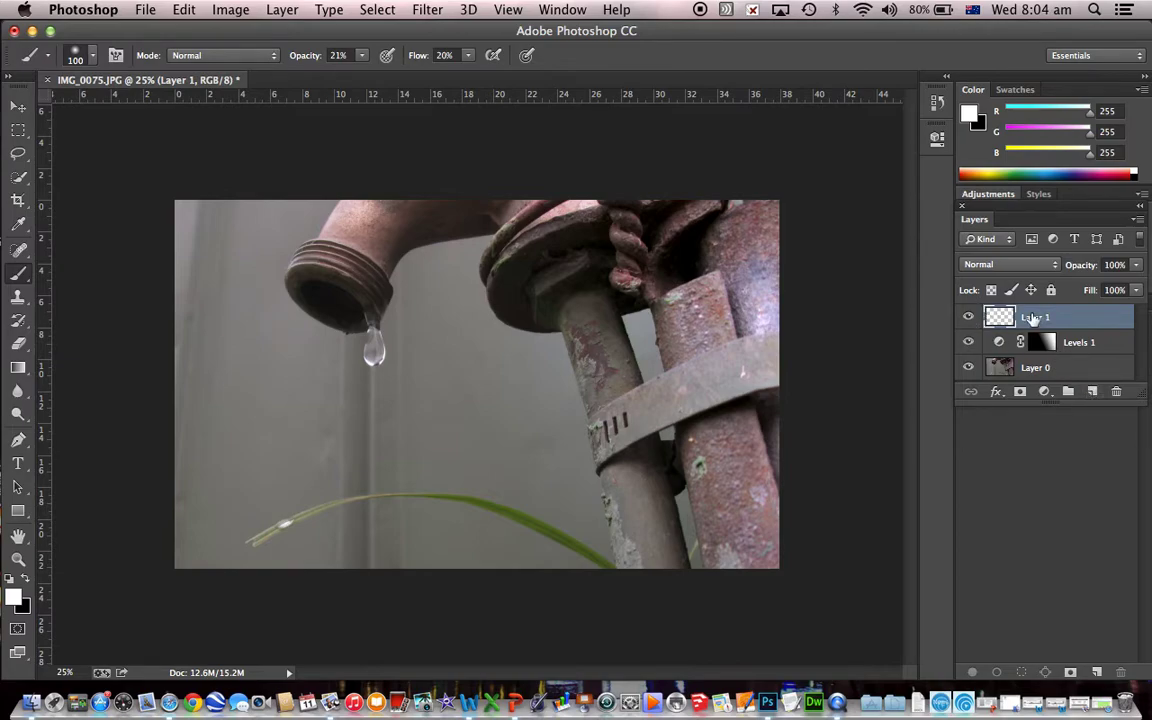
{"action": "left_click", "coordinate": [184, 10]}
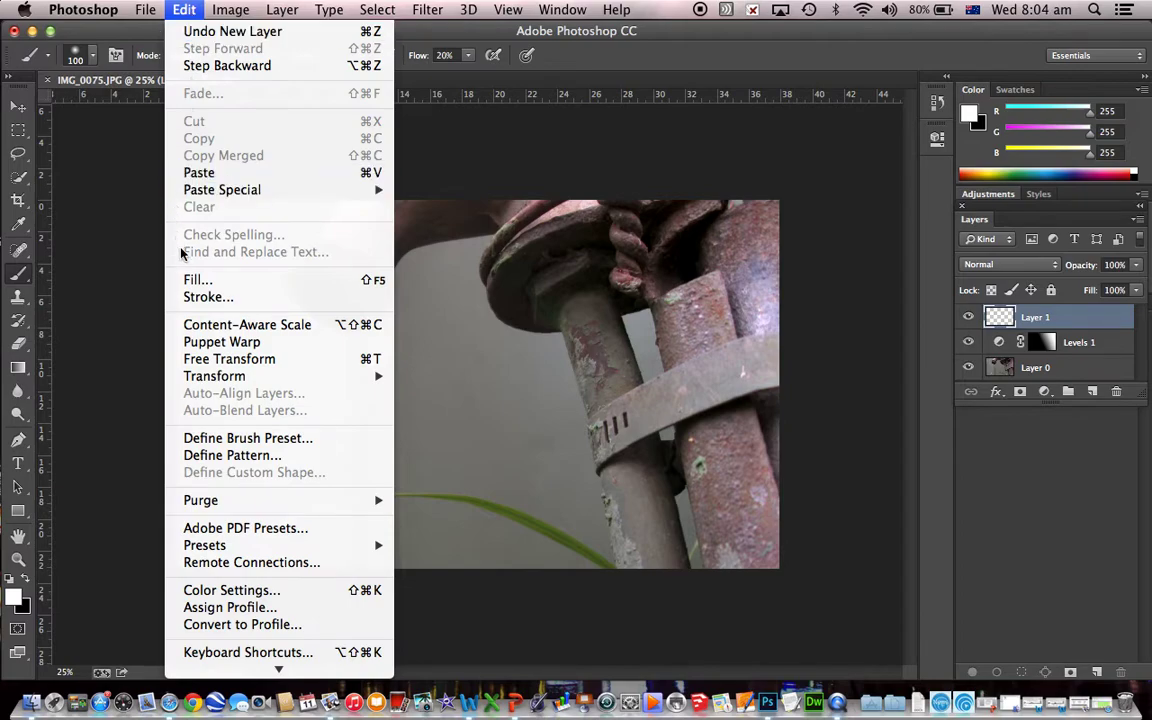
{"action": "left_click", "coordinate": [195, 282]}
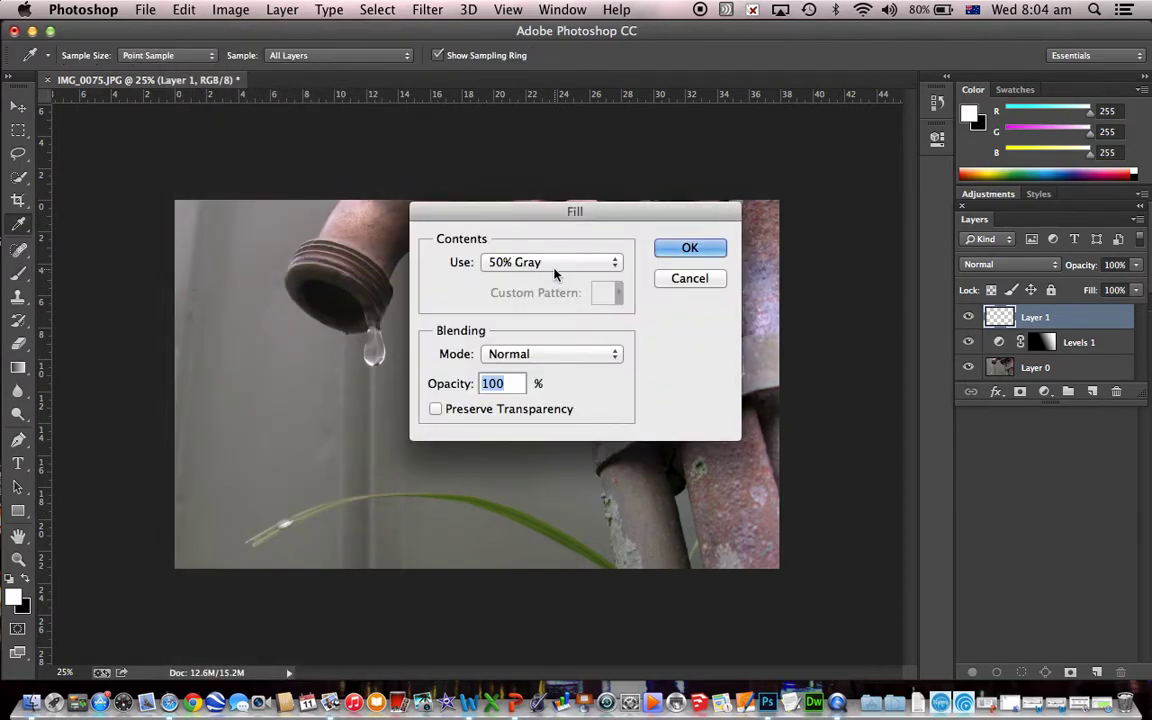
{"action": "left_click", "coordinate": [549, 264]}
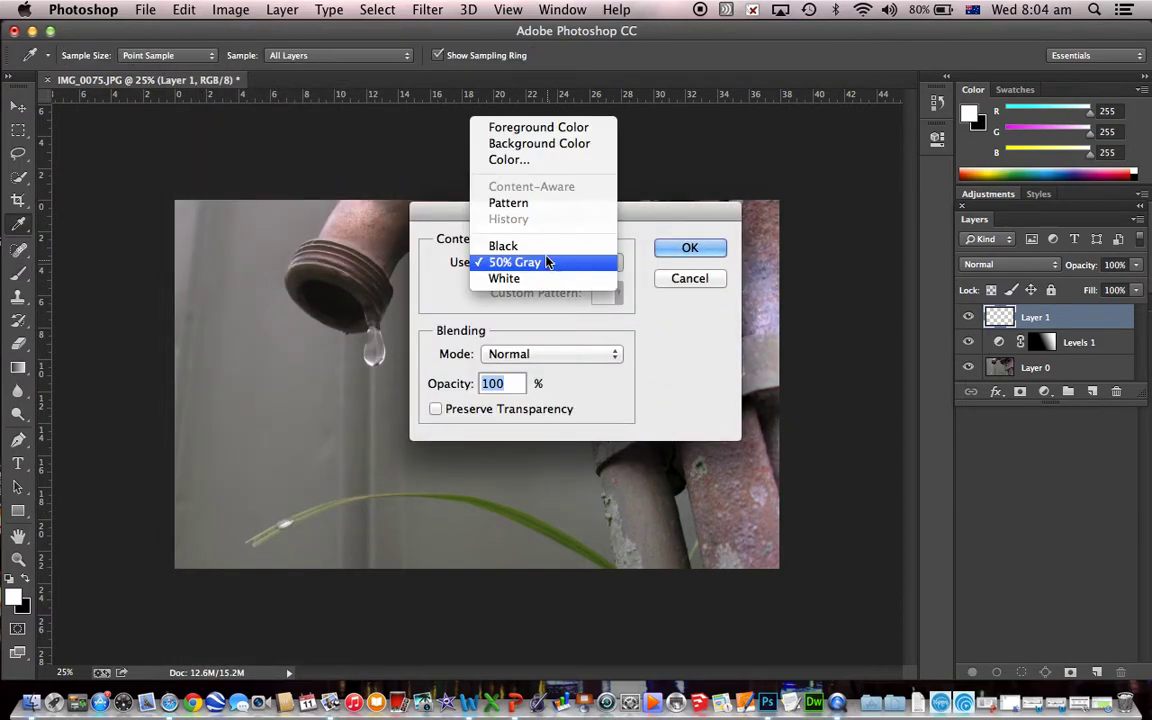
{"action": "left_click", "coordinate": [530, 127]}
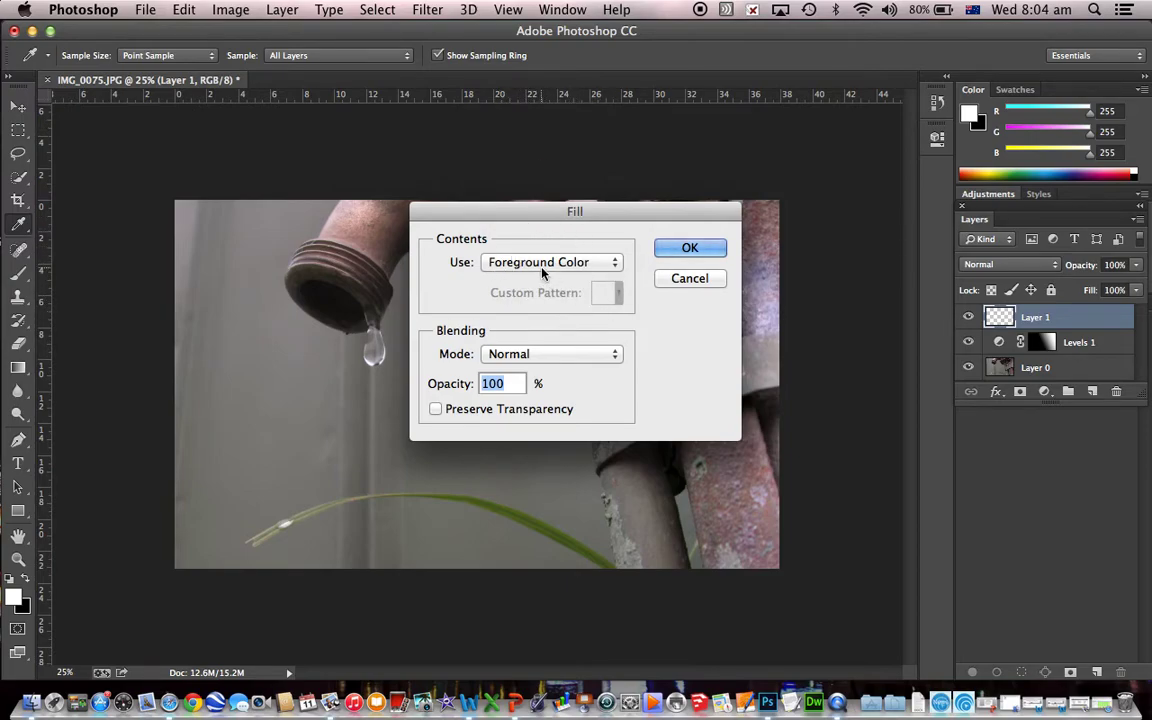
{"action": "left_click", "coordinate": [541, 266]}
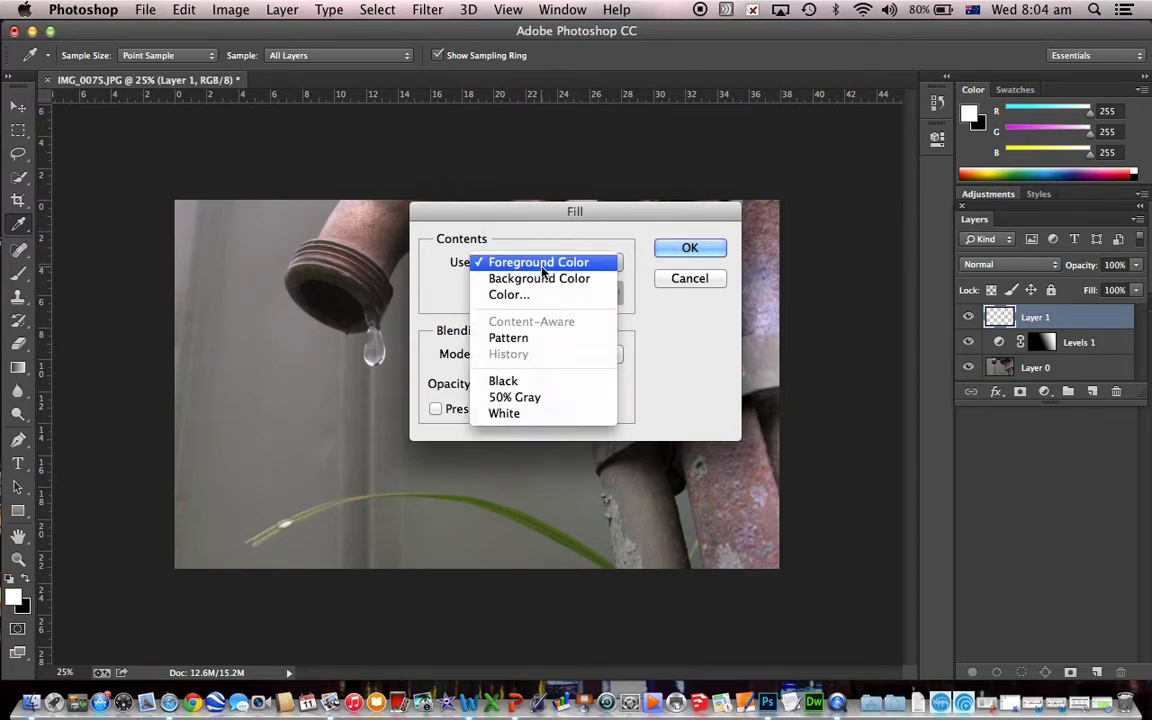
{"action": "left_click", "coordinate": [532, 403]}
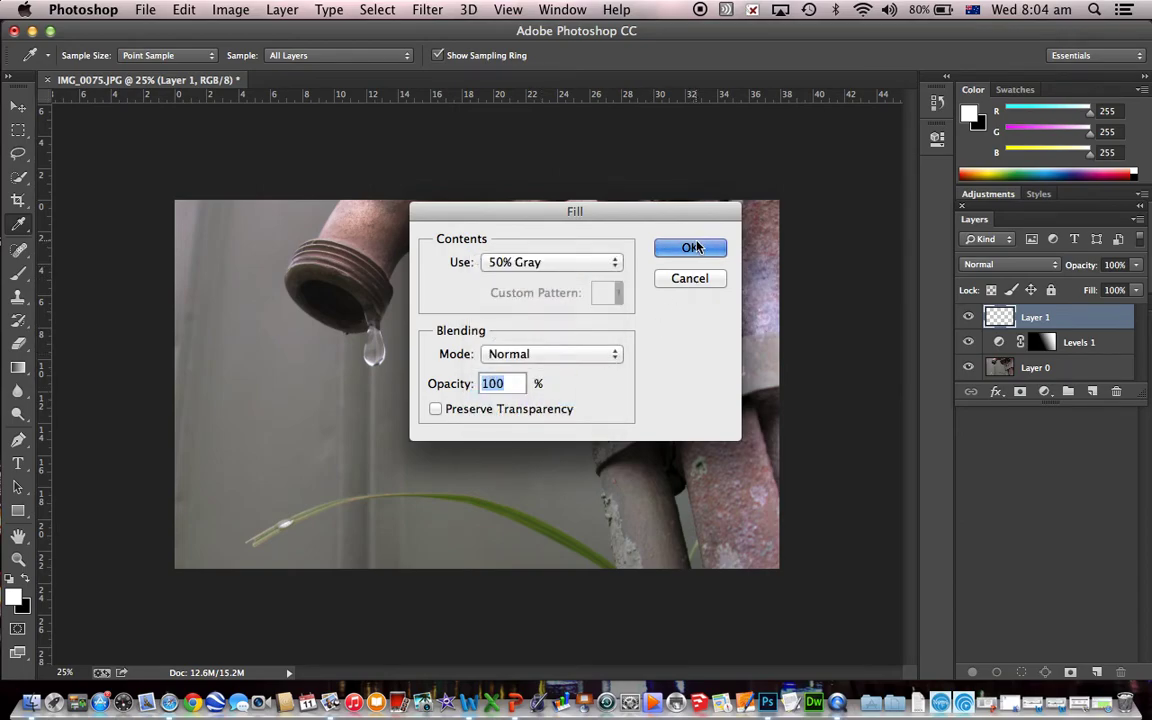
{"action": "left_click", "coordinate": [691, 247]}
{"action": "key", "text": "b"}
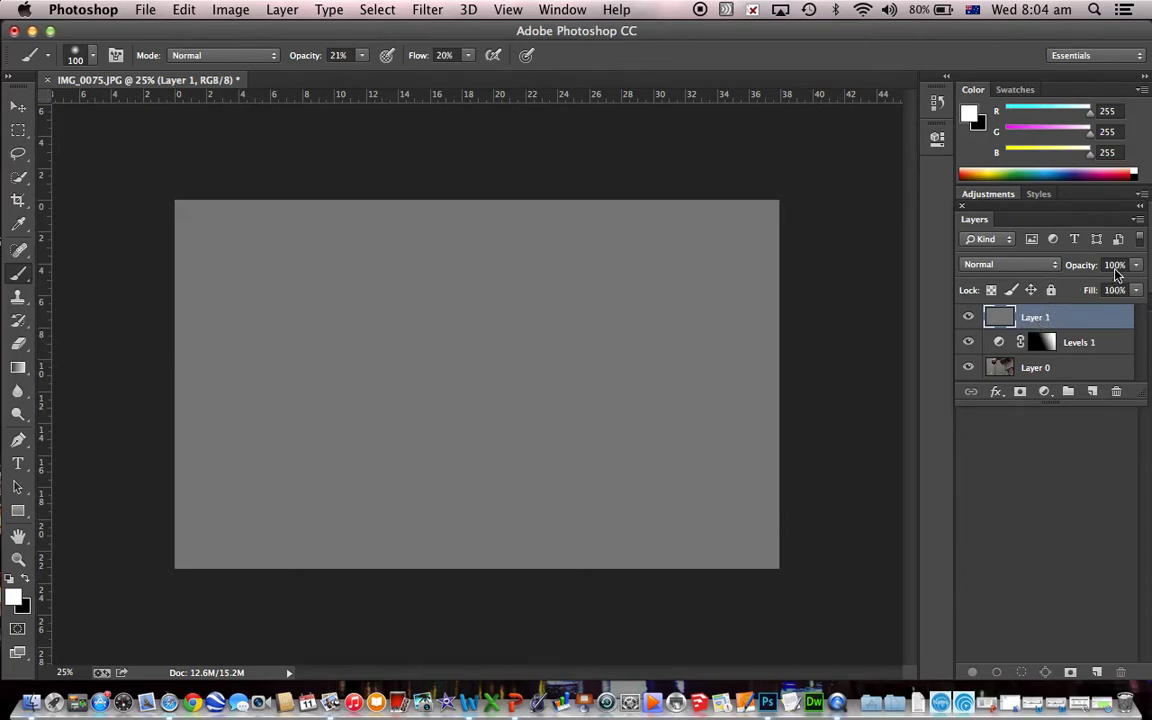
Change Layer 1's blend mode from Normal to Overlay
{"action": "left_click", "coordinate": [1033, 266]}
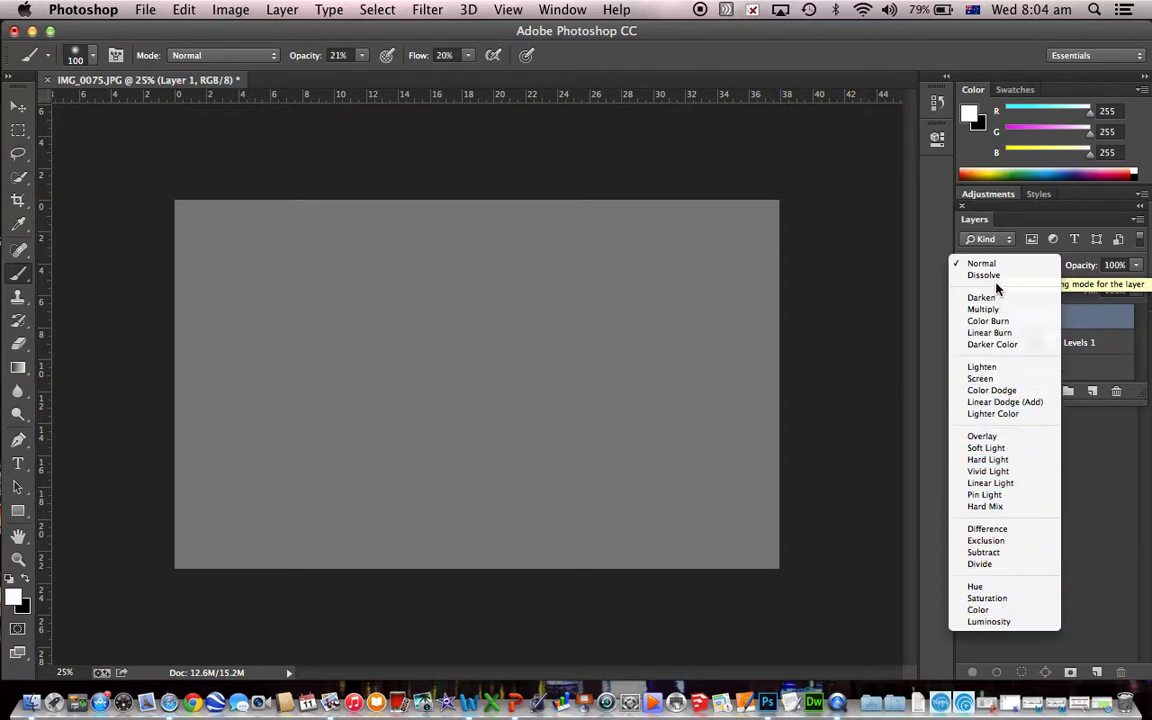
{"action": "left_click", "coordinate": [1012, 437]}
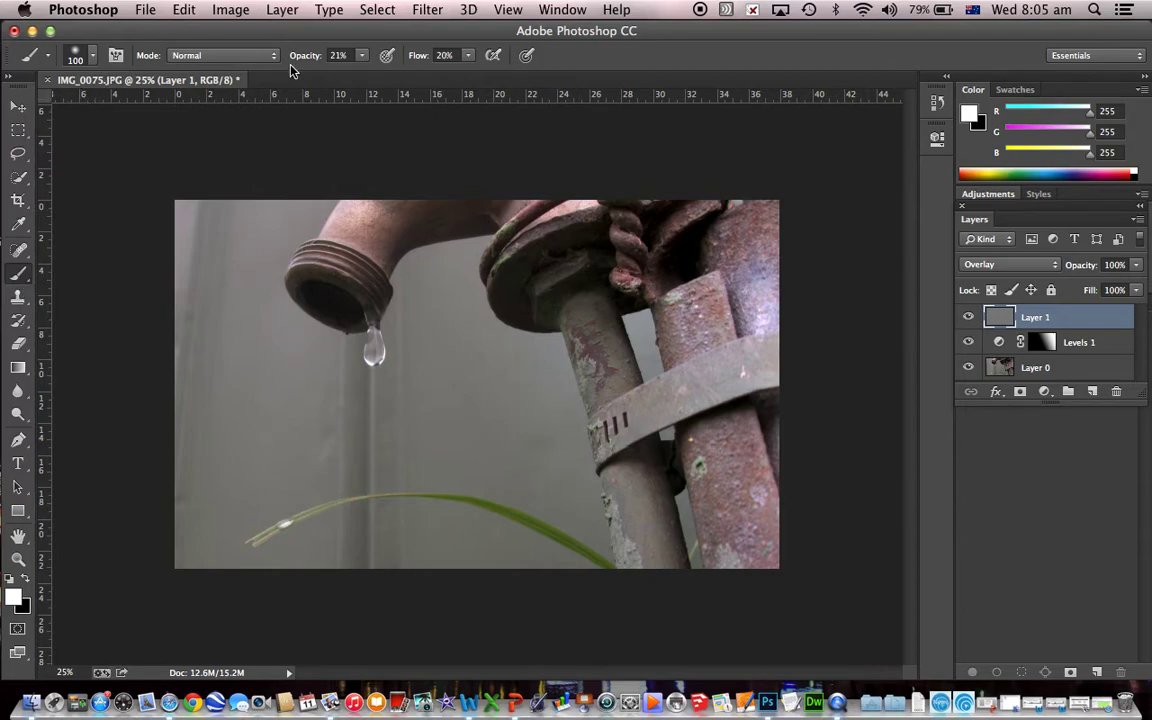
Set the brush Opacity to 25% and Flow to 24% in the options bar
{"action": "left_click", "coordinate": [363, 56]}
{"action": "left_click_drag", "start_coordinate": [368, 78], "coordinate": [589, 82]}
{"action": "left_click", "coordinate": [468, 58]}
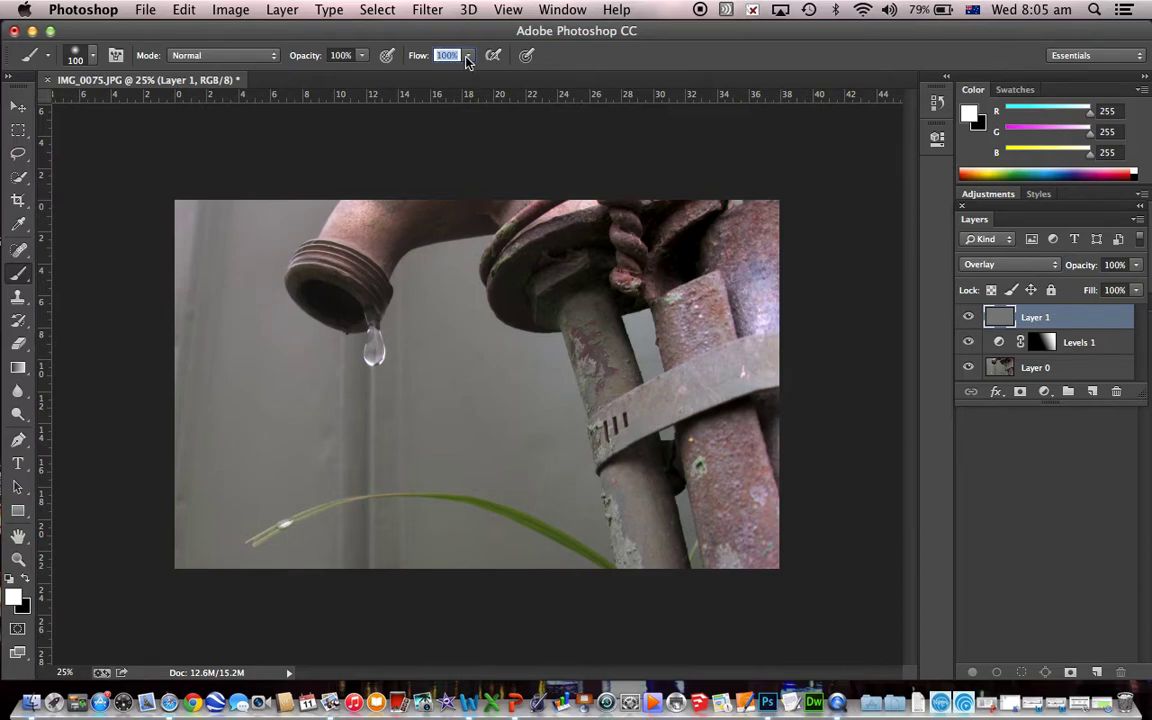
{"action": "left_click", "coordinate": [468, 56]}
{"action": "left_click", "coordinate": [403, 74]}
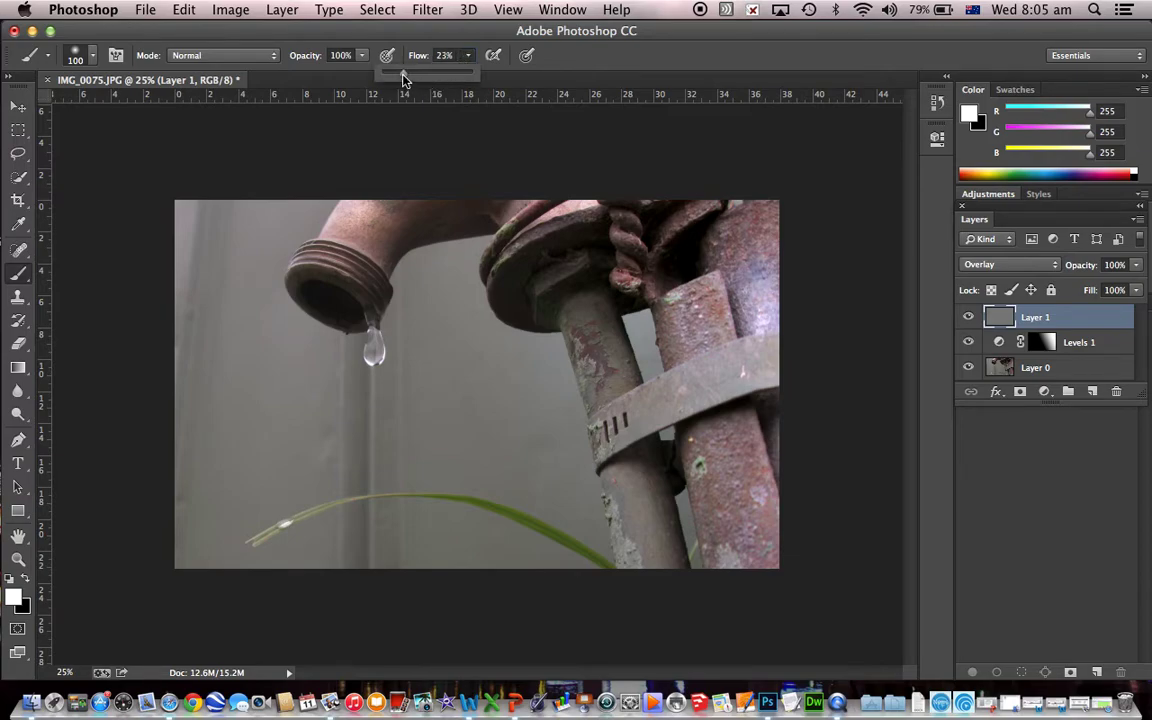
{"action": "left_click", "coordinate": [361, 56]}
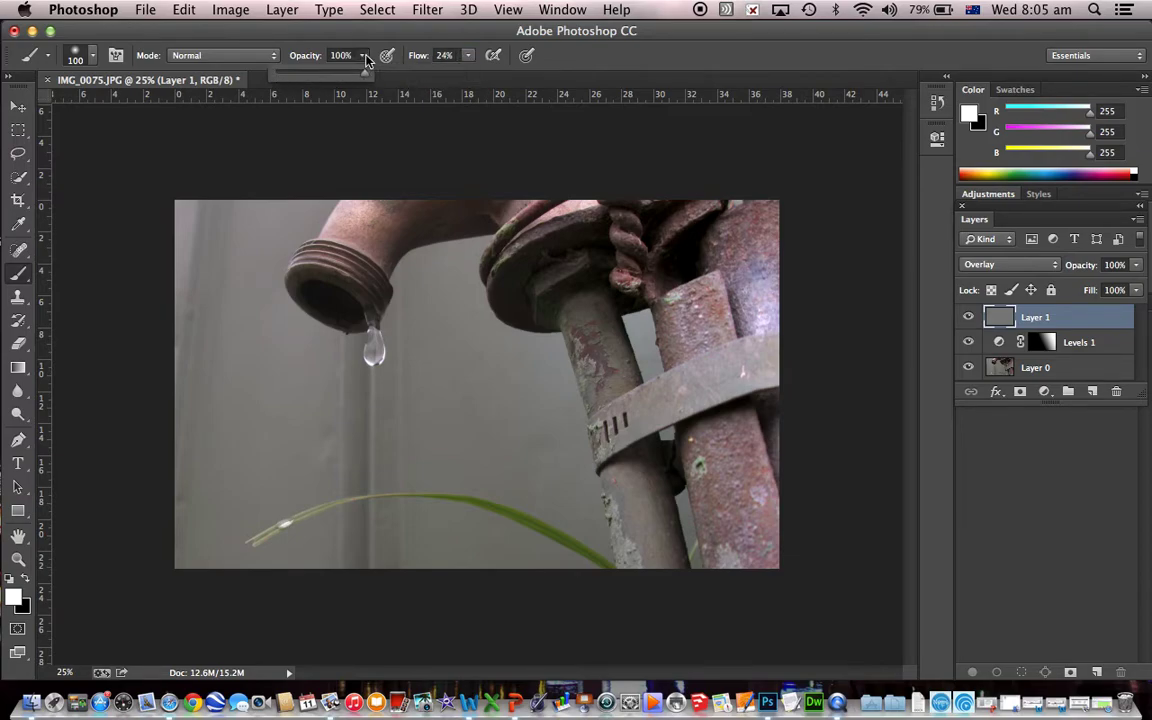
{"action": "left_click", "coordinate": [306, 76]}
{"action": "left_click", "coordinate": [366, 60]}
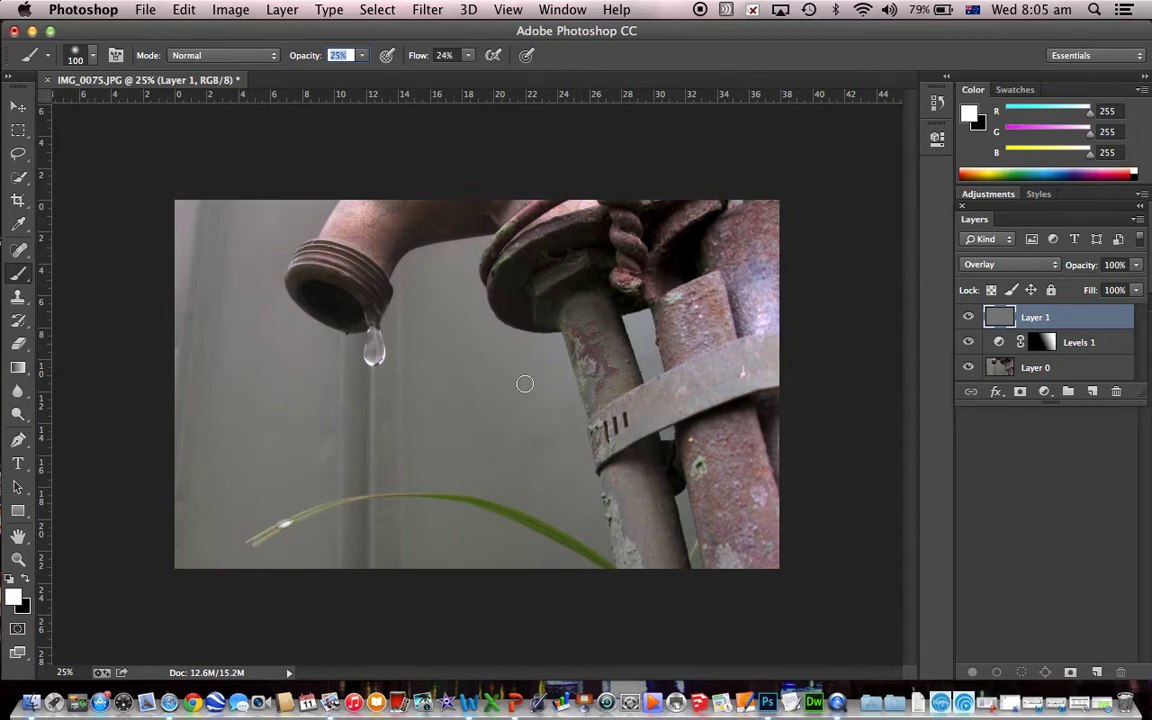
Make the foreground colour red (#e10707) in the Color Picker
{"action": "left_click", "coordinate": [25, 580]}
{"action": "left_click", "coordinate": [25, 580]}
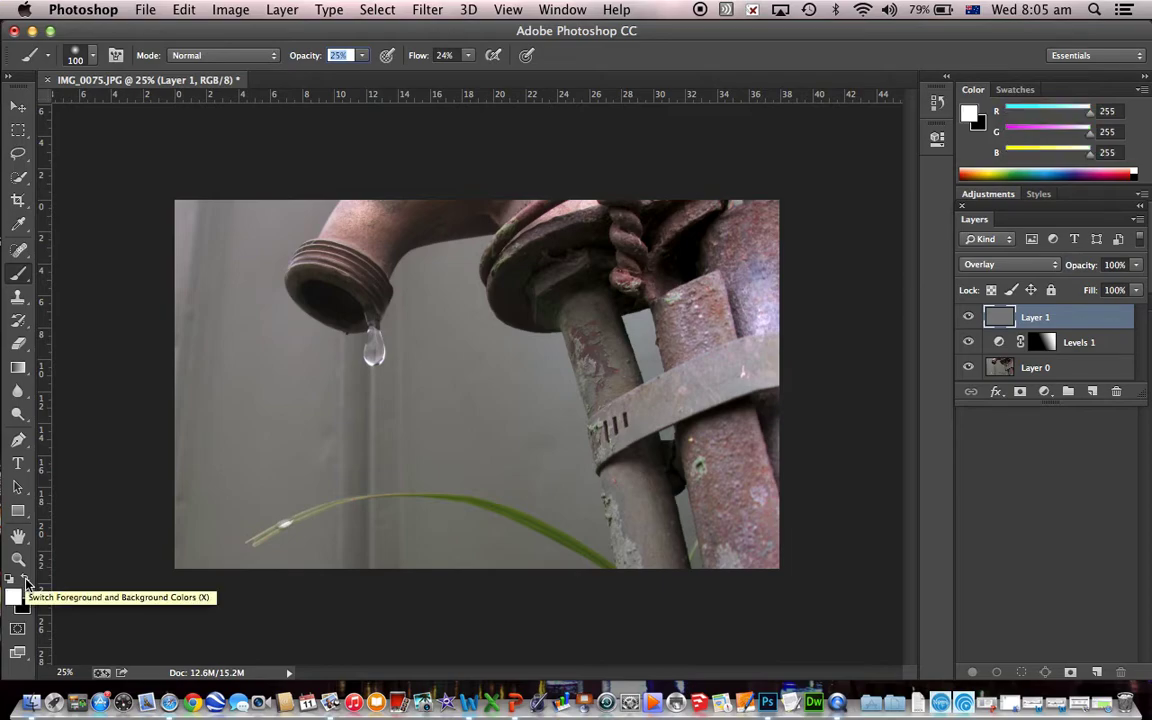
{"action": "left_click", "coordinate": [25, 580]}
{"action": "left_click", "coordinate": [25, 580]}
{"action": "left_click", "coordinate": [25, 580]}
{"action": "left_click", "coordinate": [25, 580]}
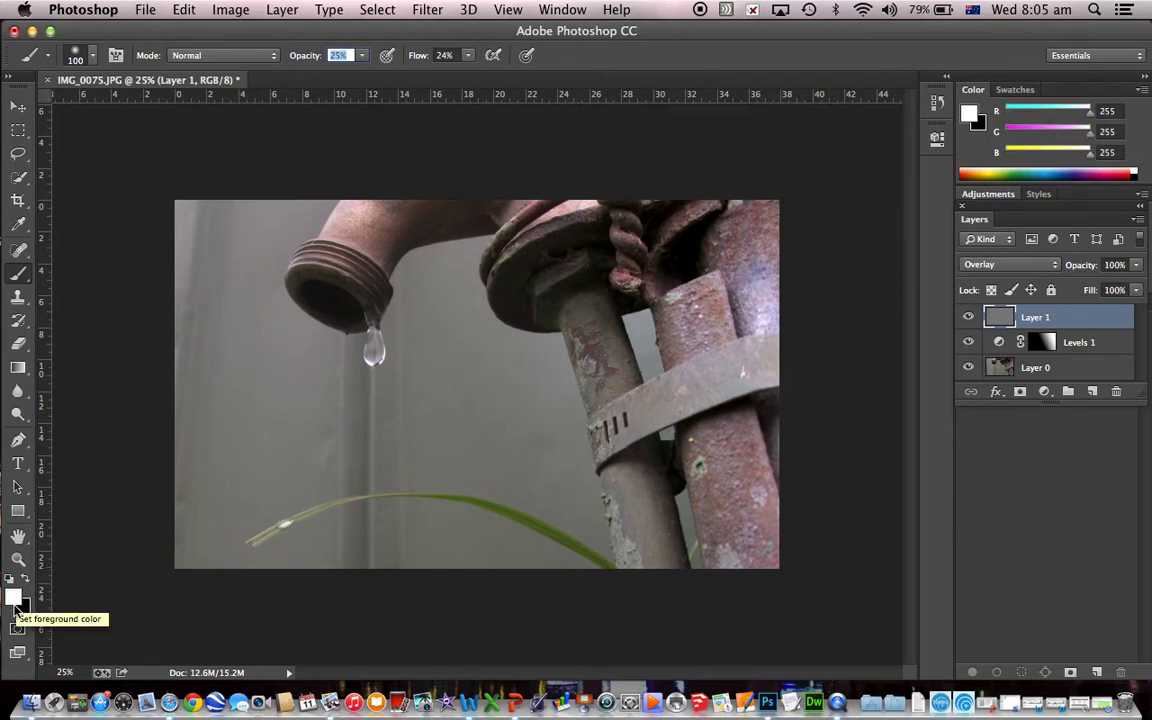
{"action": "left_click", "coordinate": [15, 600]}
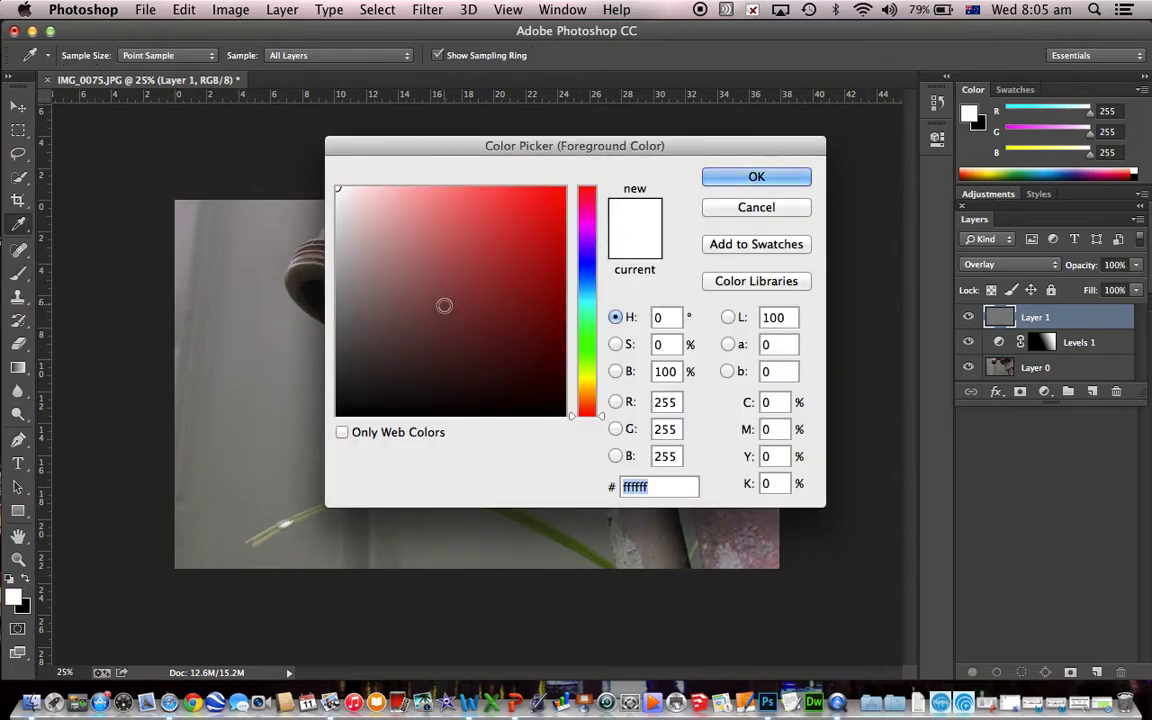
{"action": "left_click", "coordinate": [555, 213]}
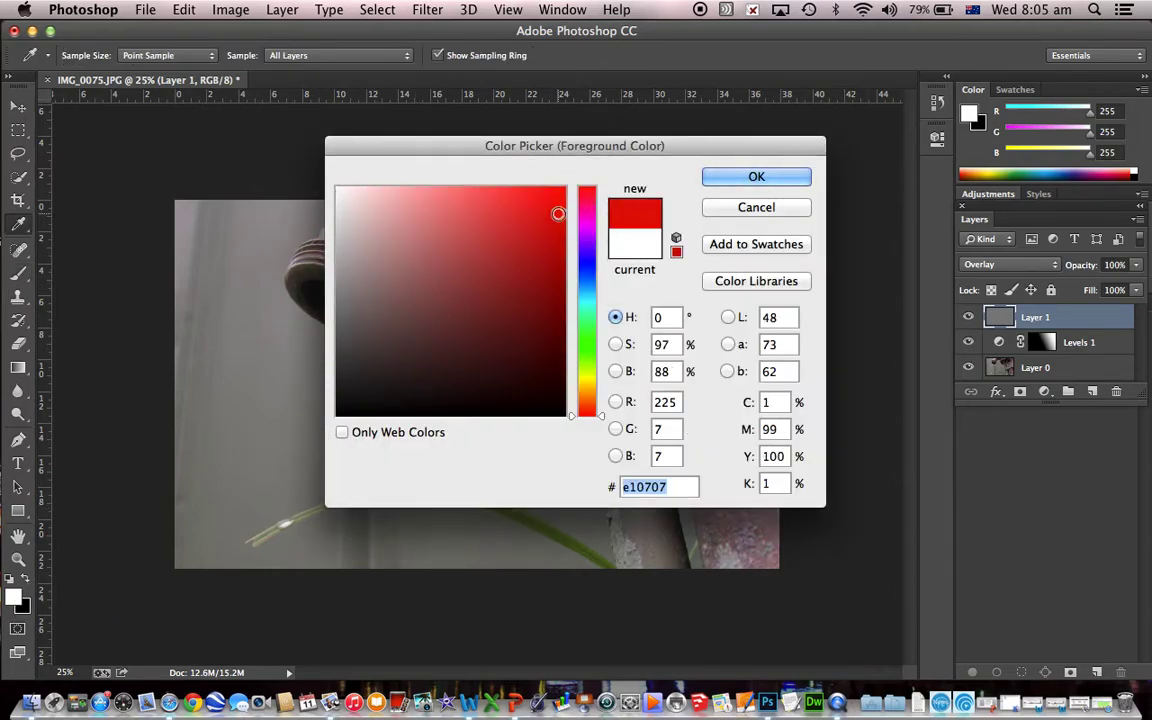
{"action": "left_click", "coordinate": [730, 176]}
{"action": "key", "text": "b"}
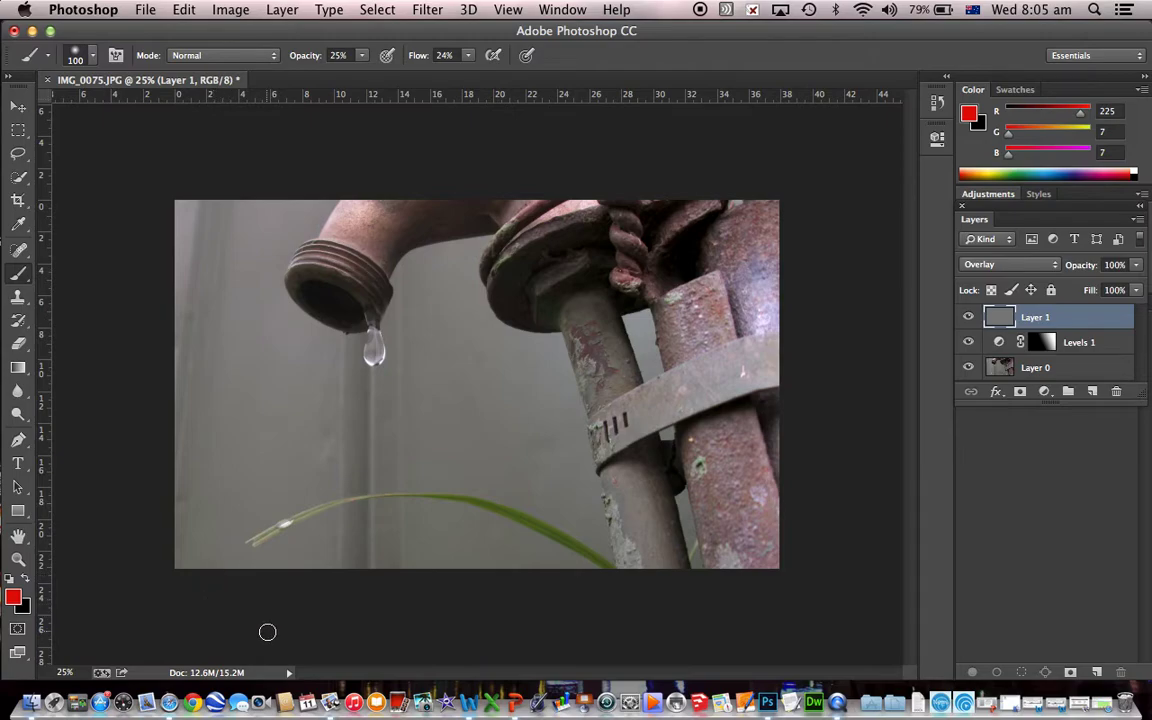
Reset the colours to a black foreground and white background
{"action": "left_click", "coordinate": [10, 580]}
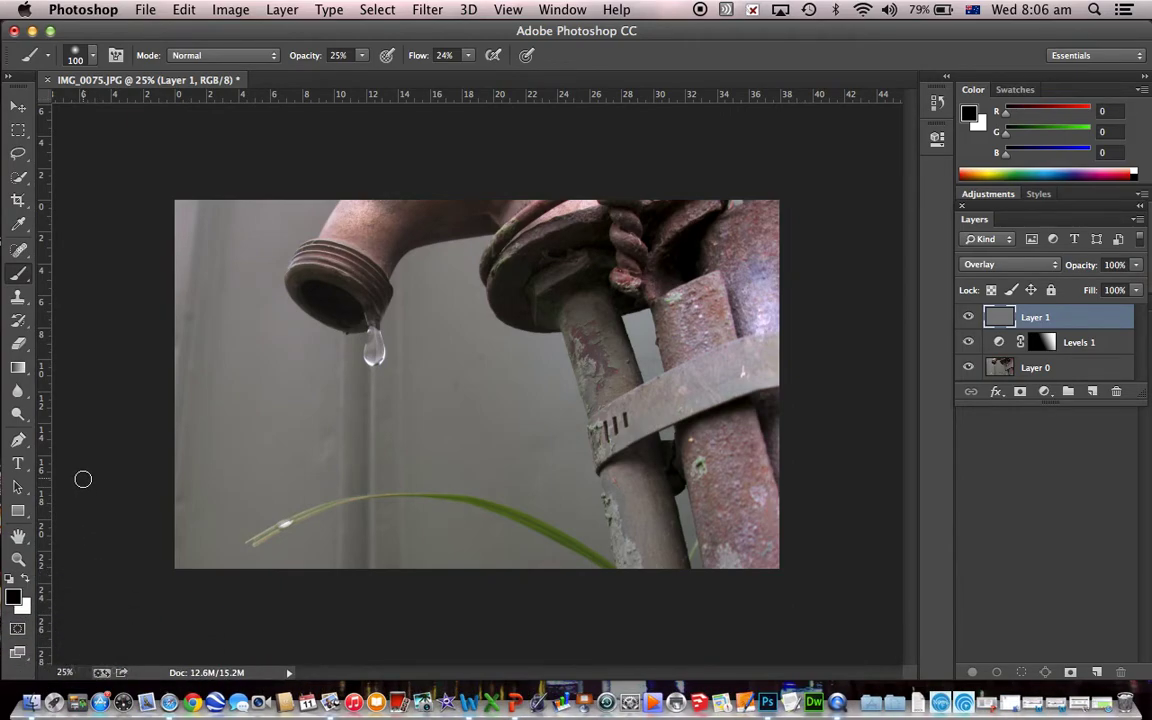
{"action": "left_click", "coordinate": [24, 581]}
{"action": "left_click", "coordinate": [25, 582]}
Reduce the brush size from 300 to 100 pixels
{"action": "left_click", "coordinate": [88, 53]}
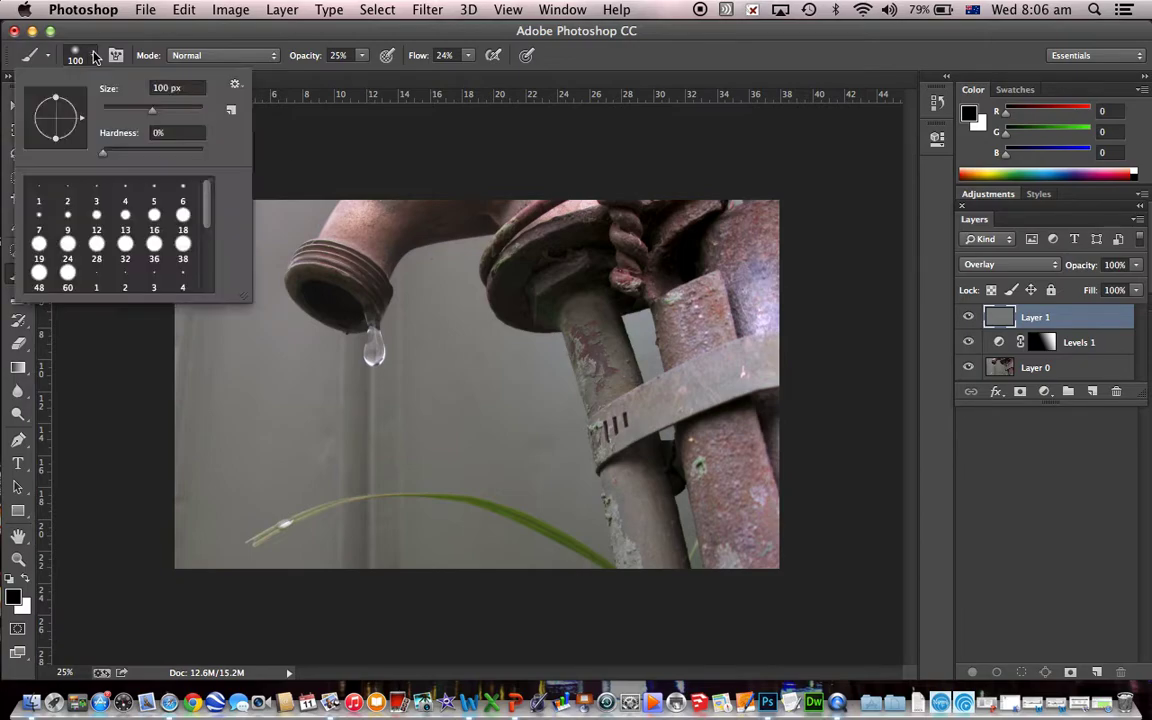
{"action": "left_click_drag", "start_coordinate": [140, 106], "coordinate": [153, 116]}
{"action": "left_click", "coordinate": [90, 54]}
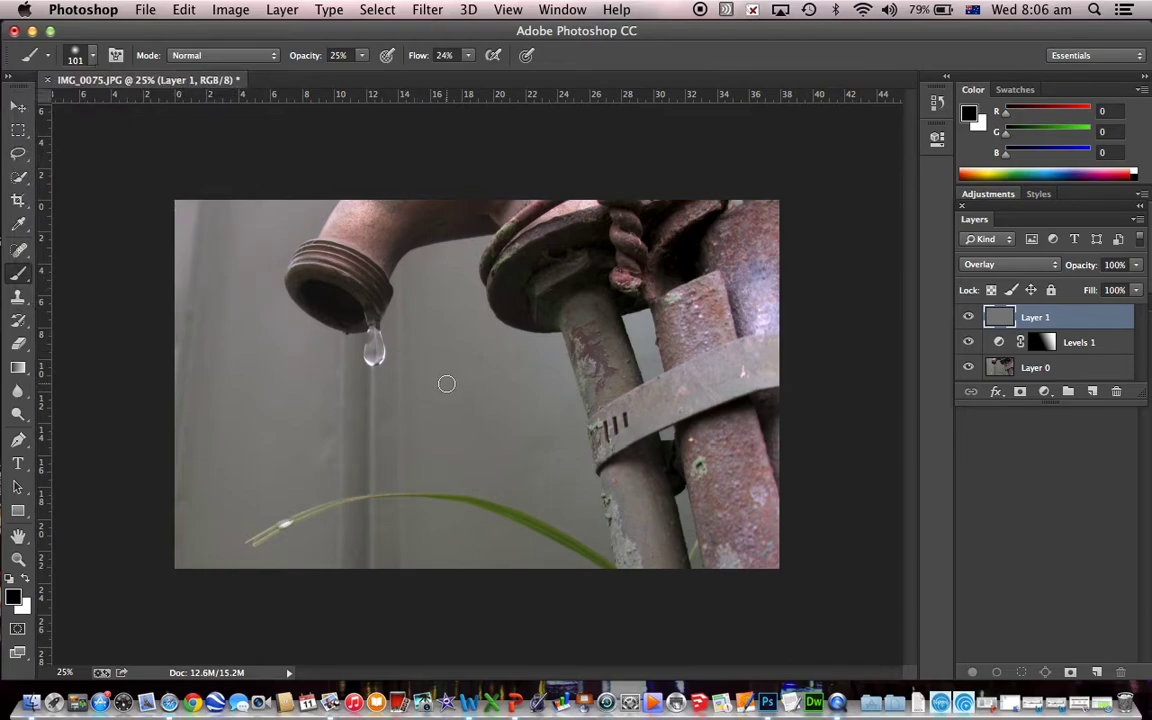
{"action": "key", "text": "bracketright"}
{"action": "key", "text": "bracketright"}
{"action": "key", "text": "bracketright"}
{"action": "key", "text": "bracketright"}
{"action": "key", "text": "bracketright"}
{"action": "key", "text": "bracketright"}
{"action": "key", "text": "bracketright"}
{"action": "key", "text": "bracketright"}
{"action": "key", "text": "bracketleft"}
{"action": "key", "text": "bracketleft"}
{"action": "key", "text": "bracketleft"}
{"action": "key", "text": "bracketleft"}
{"action": "key", "text": "bracketleft"}
{"action": "key", "text": "bracketleft"}
{"action": "key", "text": "bracketleft"}
{"action": "key", "text": "bracketleft"}
{"action": "left_click", "coordinate": [18, 561]}
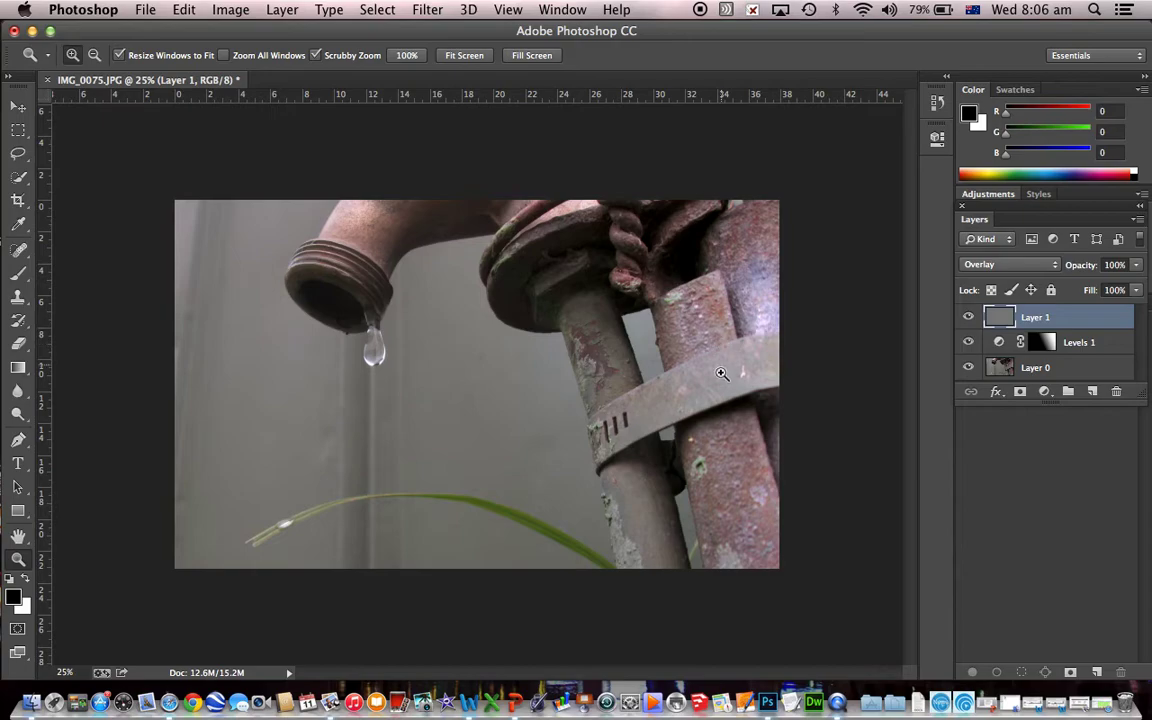
Zoom to 100% on the metal band and burn it with soft black brush strokes
{"action": "left_click_drag", "start_coordinate": [718, 390], "coordinate": [862, 368]}
{"action": "left_click", "coordinate": [862, 368]}
{"action": "left_click", "coordinate": [863, 368]}
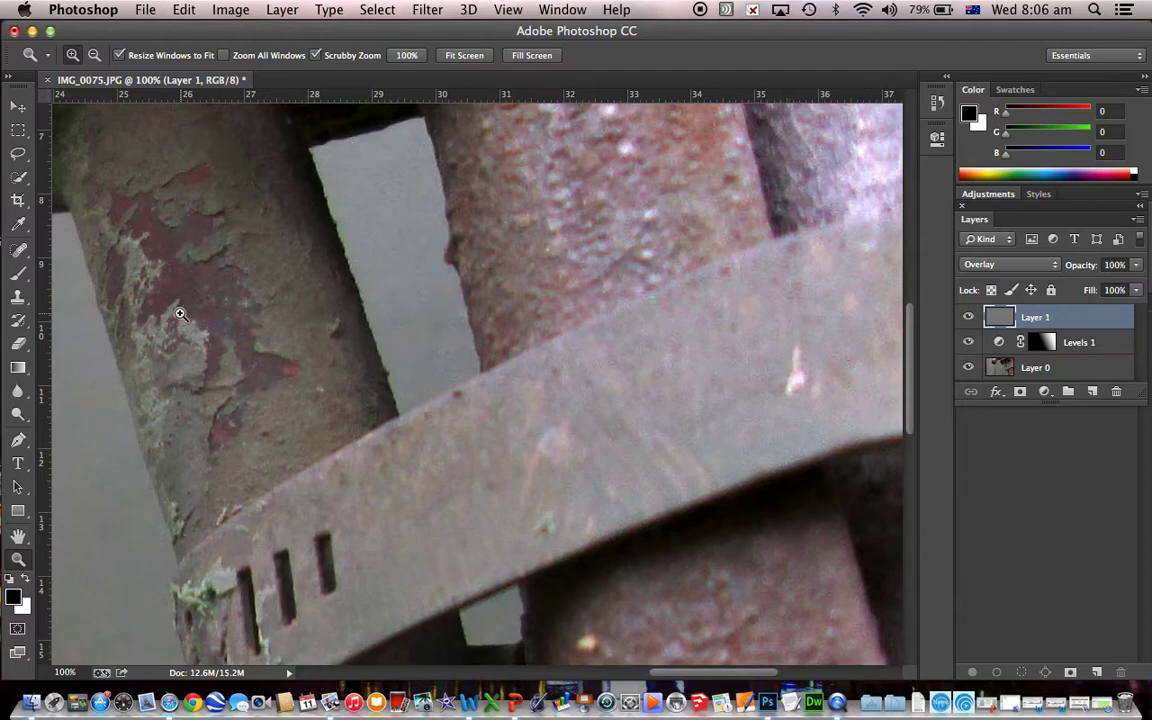
{"action": "left_click", "coordinate": [12, 278]}
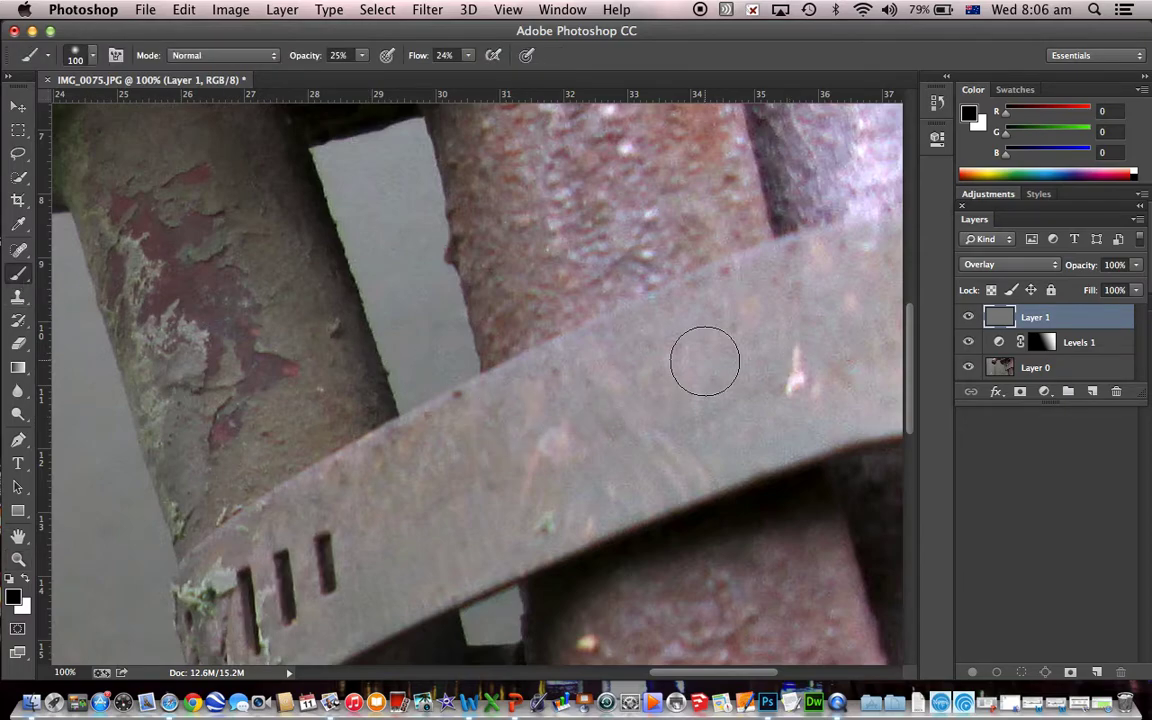
{"action": "left_click", "coordinate": [786, 298]}
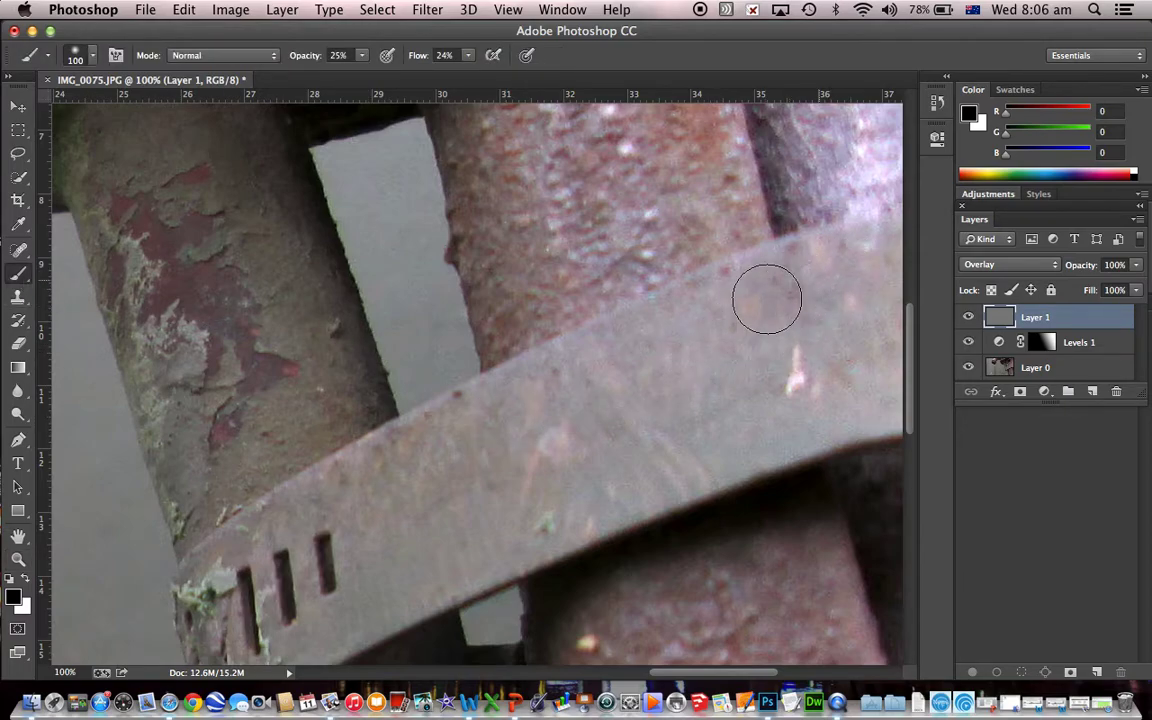
{"action": "mouse_move", "coordinate": [699, 297]}
{"action": "left_mouse_down"}
{"action": "mouse_move", "coordinate": [643, 323]}
{"action": "mouse_move", "coordinate": [600, 381]}
{"action": "mouse_move", "coordinate": [716, 335]}
{"action": "mouse_move", "coordinate": [730, 377]}
{"action": "mouse_move", "coordinate": [751, 363]}
{"action": "mouse_move", "coordinate": [702, 409]}
{"action": "mouse_move", "coordinate": [774, 400]}
{"action": "mouse_move", "coordinate": [845, 353]}
{"action": "mouse_move", "coordinate": [754, 426]}
{"action": "mouse_move", "coordinate": [831, 433]}
{"action": "mouse_move", "coordinate": [878, 402]}
{"action": "mouse_move", "coordinate": [860, 419]}
{"action": "mouse_move", "coordinate": [704, 463]}
{"action": "mouse_move", "coordinate": [480, 551]}
{"action": "mouse_move", "coordinate": [621, 488]}
{"action": "mouse_move", "coordinate": [480, 515]}
{"action": "mouse_move", "coordinate": [584, 414]}
{"action": "mouse_move", "coordinate": [519, 425]}
{"action": "mouse_move", "coordinate": [580, 385]}
{"action": "left_mouse_up"}
{"action": "mouse_move", "coordinate": [552, 383]}
{"action": "left_mouse_down"}
{"action": "mouse_move", "coordinate": [260, 465]}
{"action": "mouse_move", "coordinate": [295, 465]}
{"action": "mouse_move", "coordinate": [342, 598]}
{"action": "mouse_move", "coordinate": [245, 608]}
{"action": "mouse_move", "coordinate": [442, 584]}
{"action": "mouse_move", "coordinate": [418, 546]}
{"action": "mouse_move", "coordinate": [861, 386]}
{"action": "mouse_move", "coordinate": [786, 288]}
{"action": "mouse_move", "coordinate": [609, 347]}
{"action": "mouse_move", "coordinate": [612, 419]}
{"action": "mouse_move", "coordinate": [740, 350]}
{"action": "left_mouse_up"}
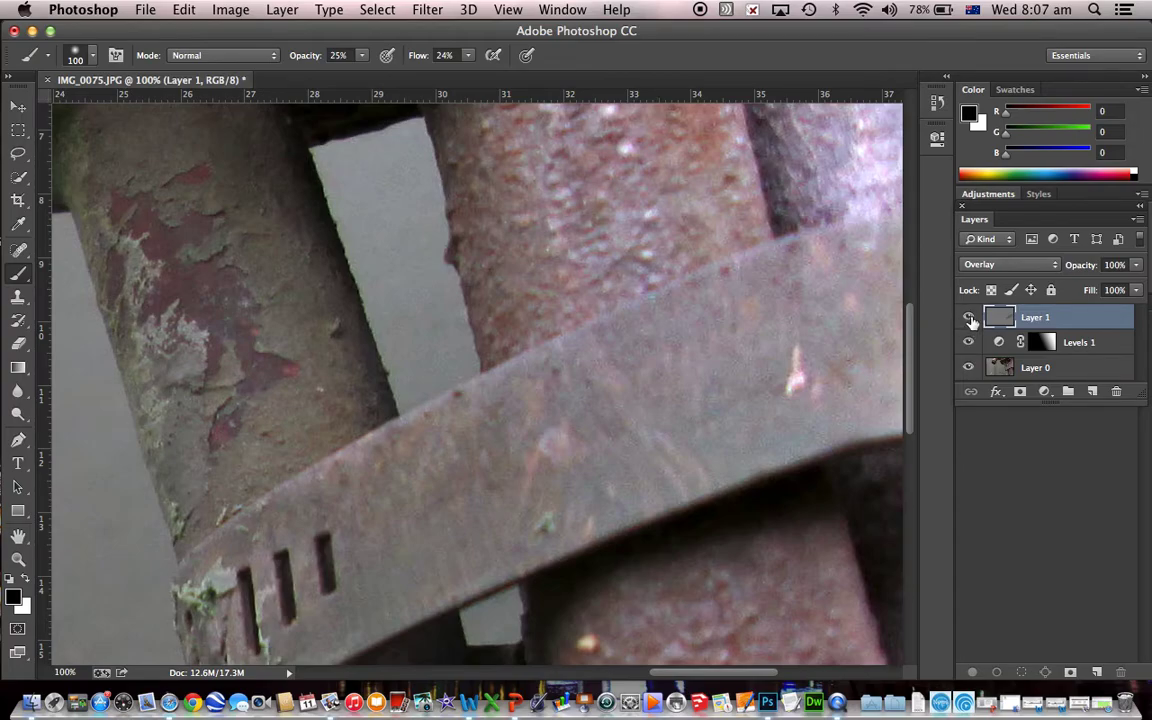
Toggle Layer 1's visibility to compare the photo before and after the burn strokes
{"action": "left_click", "coordinate": [969, 317]}
{"action": "left_click", "coordinate": [969, 317]}
{"action": "left_click", "coordinate": [969, 317]}
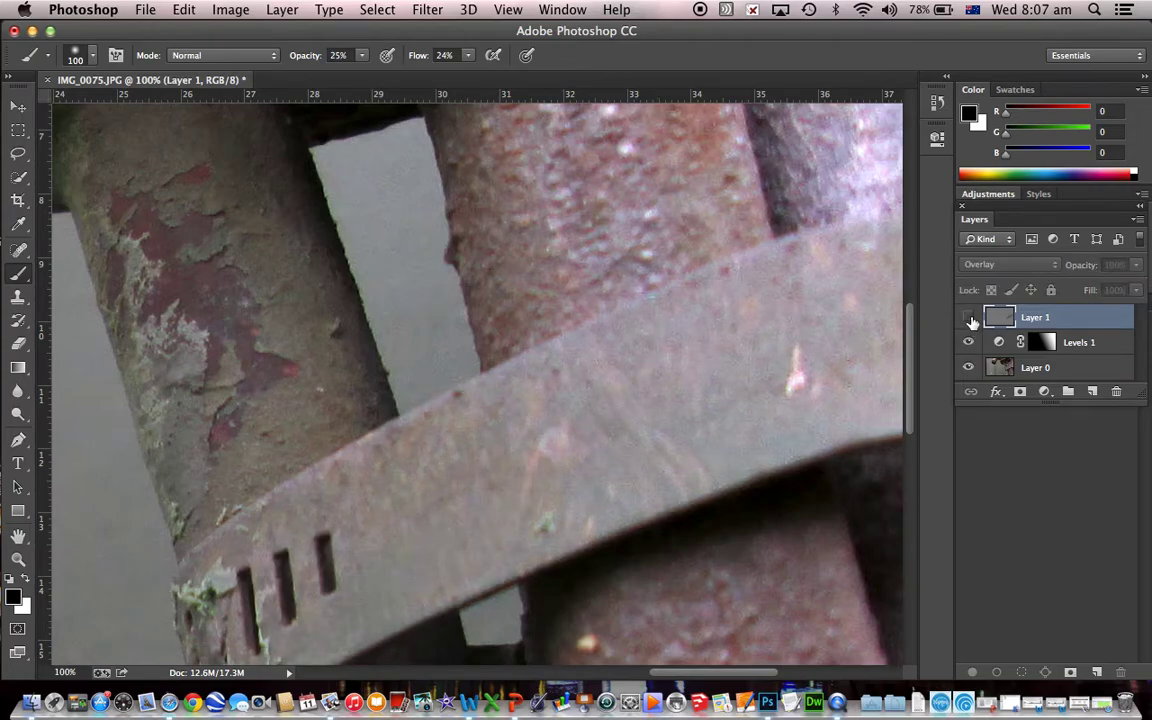
{"action": "left_click", "coordinate": [969, 317]}
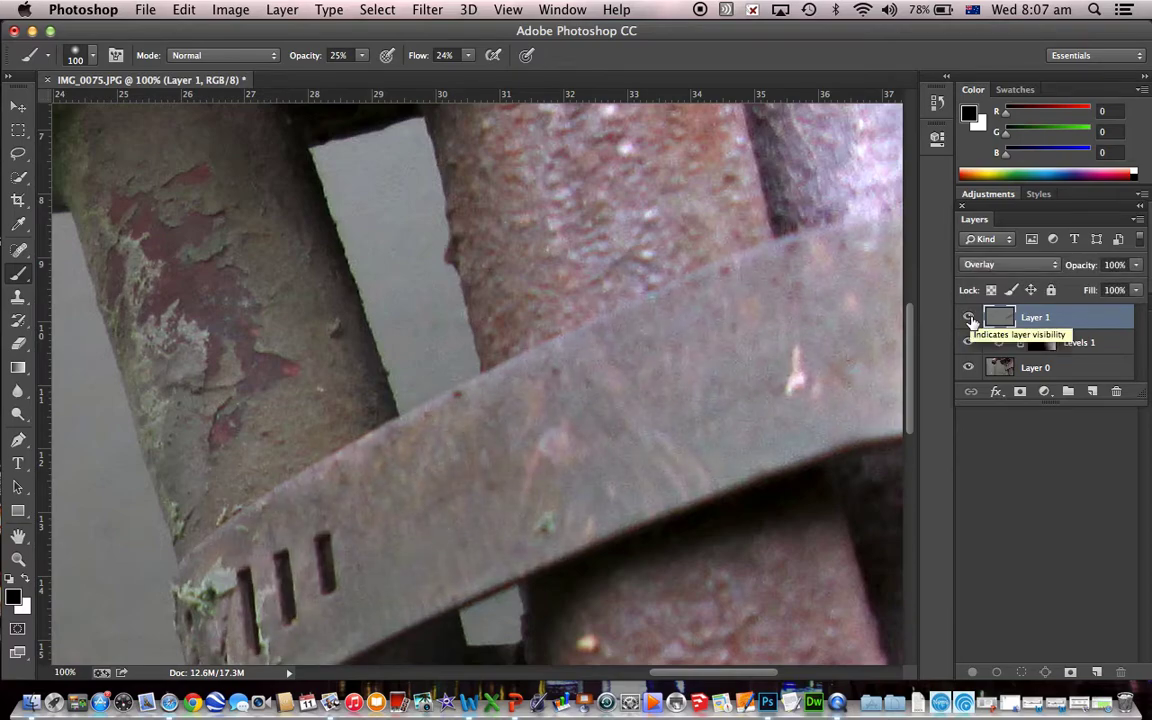
{"action": "left_click", "coordinate": [969, 317]}
{"action": "left_click", "coordinate": [969, 317]}
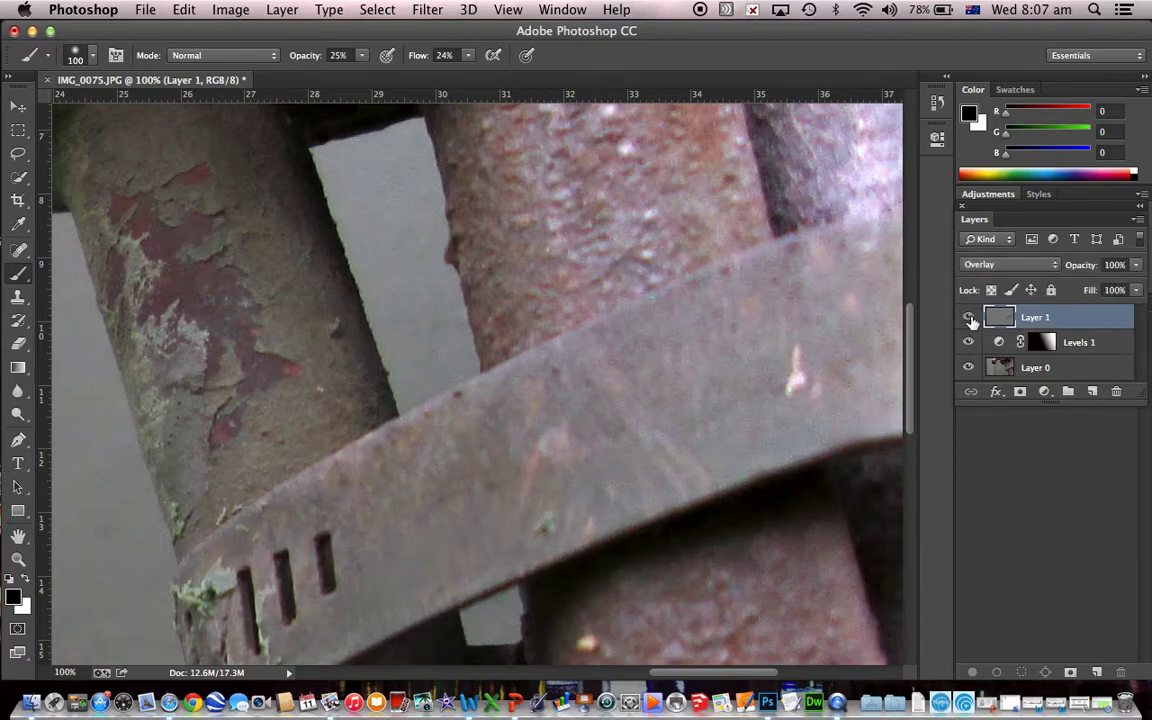
{"action": "left_click", "coordinate": [969, 317]}
{"action": "left_click", "coordinate": [969, 317]}
Zoom out, then zoom to 100% on the underside of the pipe rim
{"action": "left_click", "coordinate": [18, 560]}
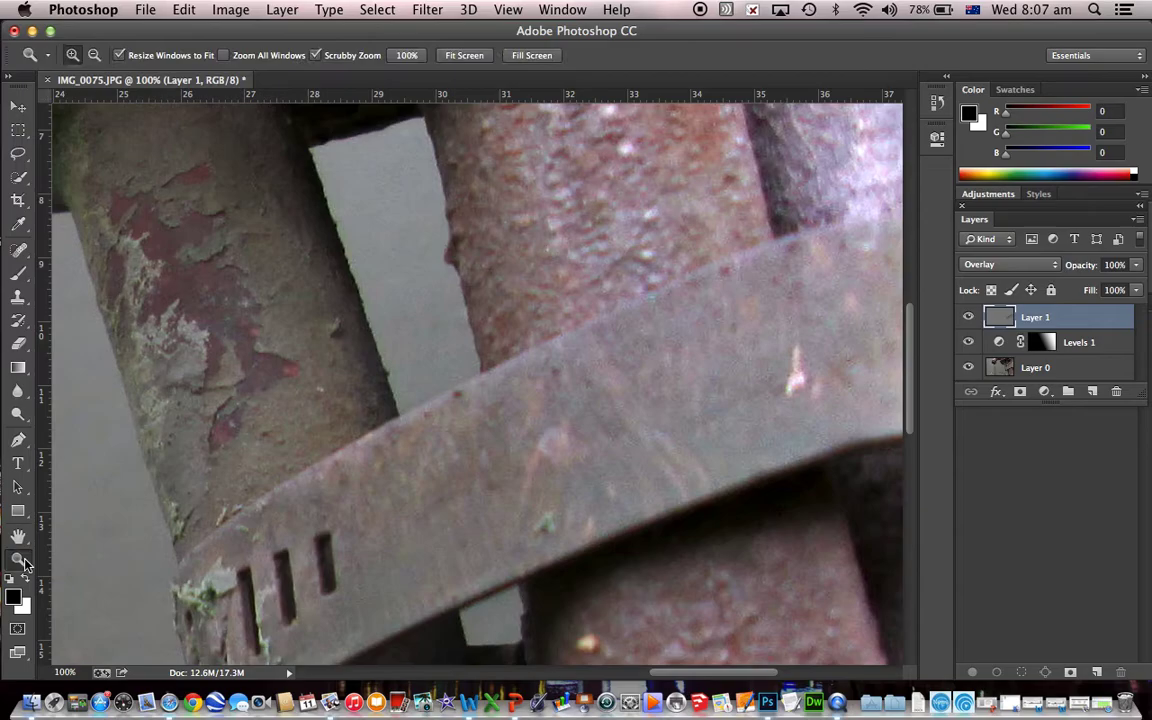
{"action": "left_click", "coordinate": [225, 467], "text": "alt"}
{"action": "left_click", "coordinate": [225, 467], "text": "alt"}
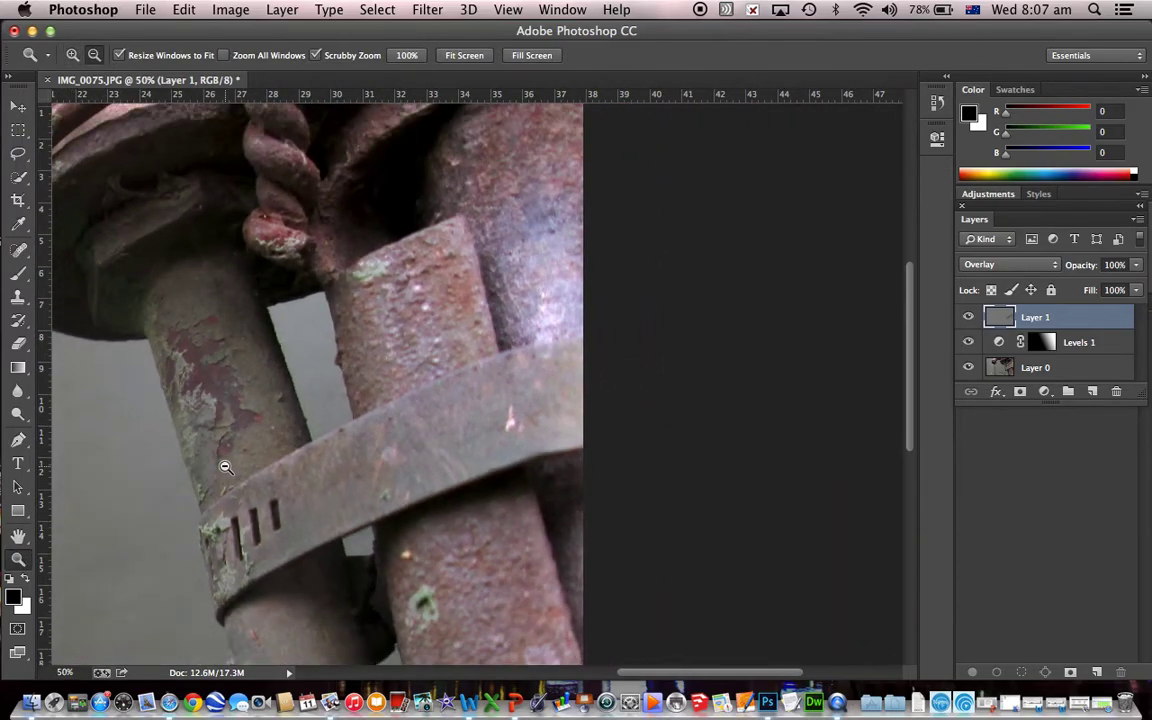
{"action": "left_click", "coordinate": [225, 467], "text": "alt"}
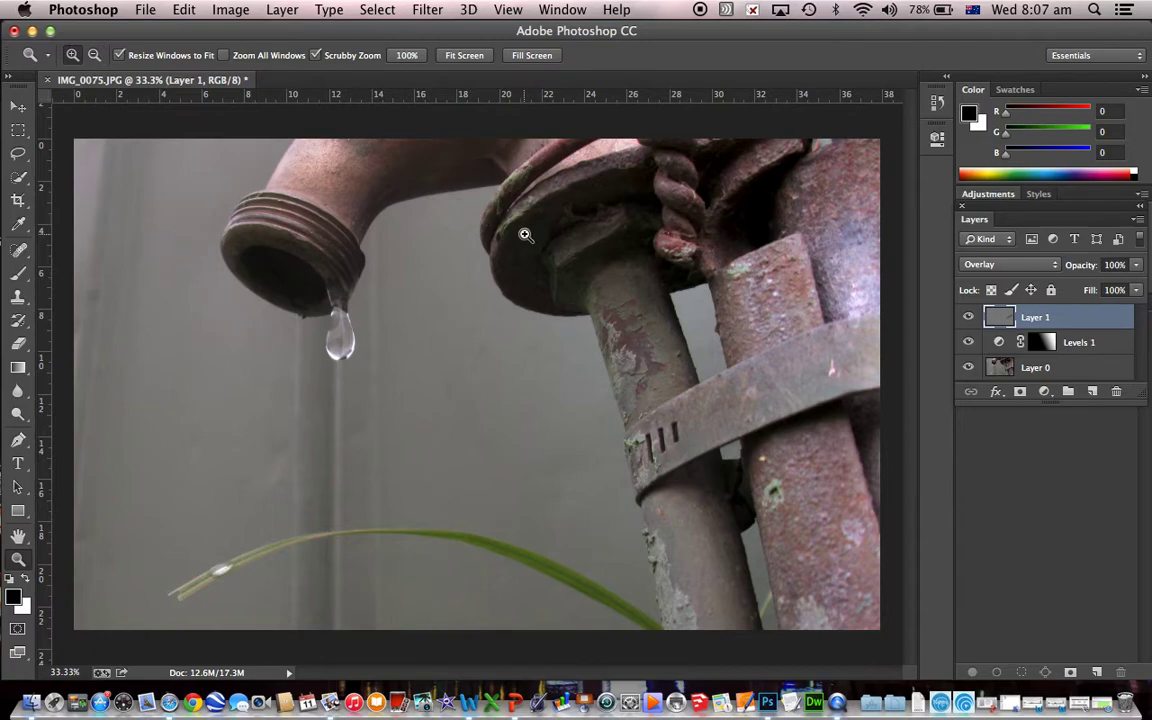
{"action": "left_click", "coordinate": [474, 210]}
{"action": "left_click", "coordinate": [573, 229]}
{"action": "left_click", "coordinate": [573, 229]}
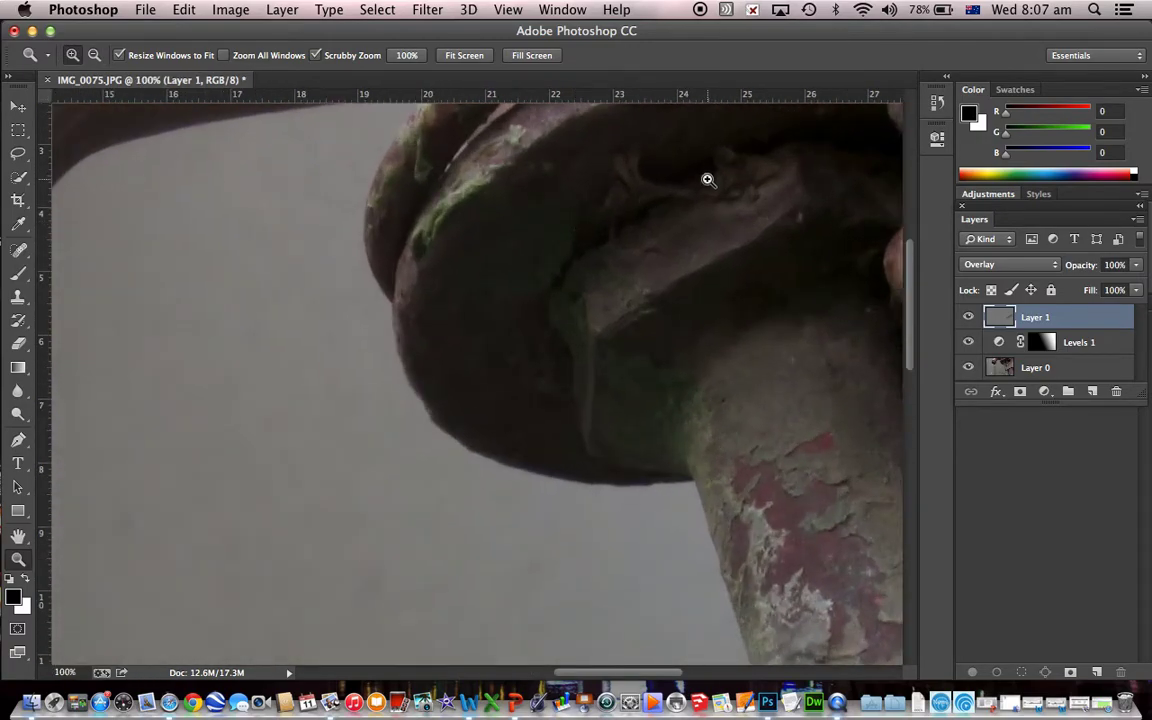
{"action": "left_click", "coordinate": [19, 107]}
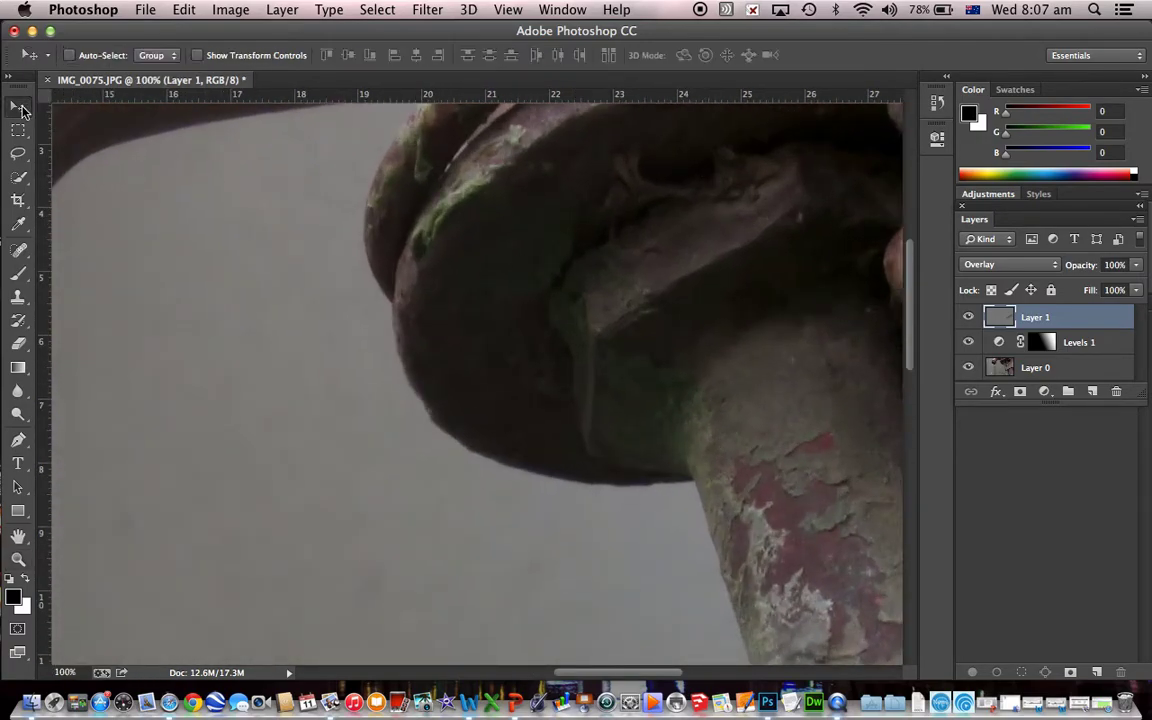
{"action": "scroll", "coordinate": [548, 272], "scroll_direction": "up", "scroll_amount": 5}
{"action": "scroll", "coordinate": [548, 272], "scroll_direction": "right", "scroll_amount": 4}
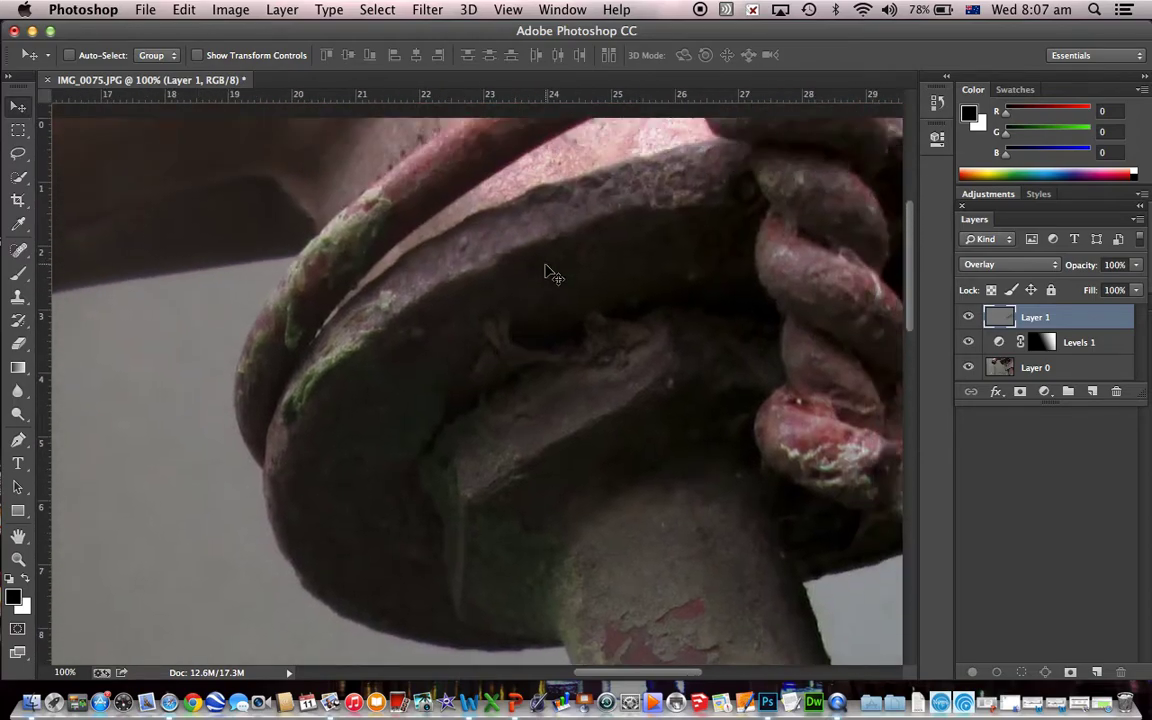
Switch to white and dodge the cavity and dark underside beneath the rim
{"action": "left_click", "coordinate": [17, 275]}
{"action": "key", "text": "x"}
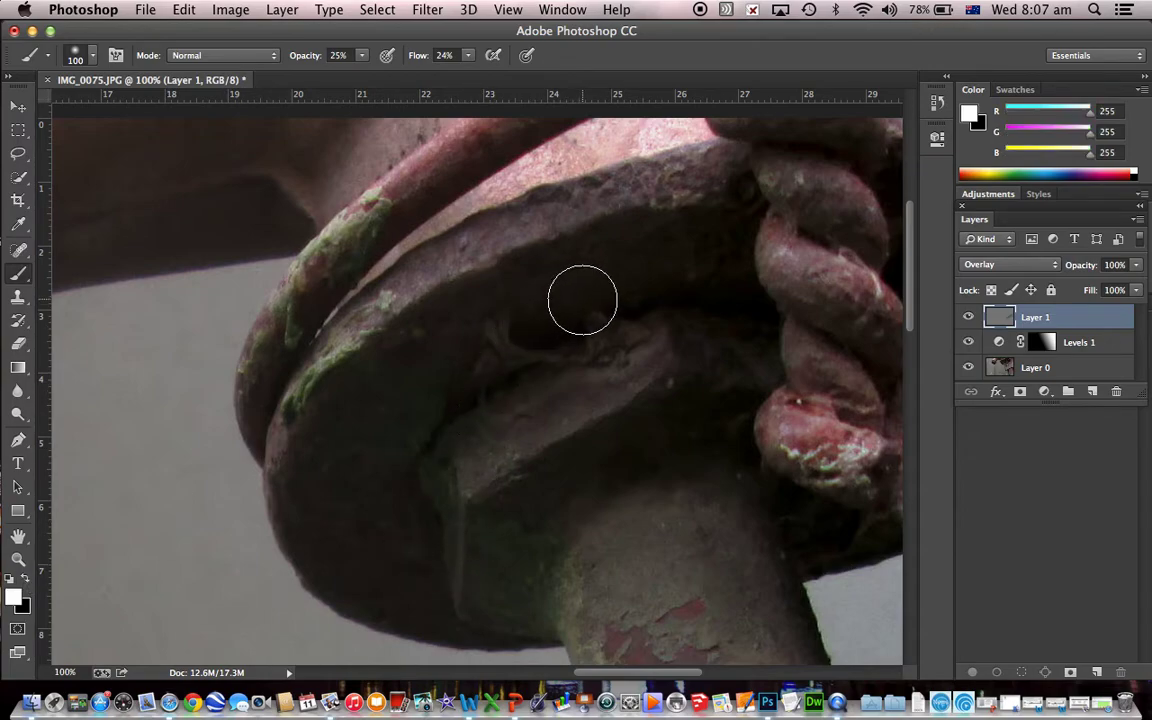
{"action": "mouse_move", "coordinate": [511, 325]}
{"action": "left_mouse_down"}
{"action": "mouse_move", "coordinate": [730, 267]}
{"action": "mouse_move", "coordinate": [752, 340]}
{"action": "mouse_move", "coordinate": [653, 307]}
{"action": "mouse_move", "coordinate": [638, 328]}
{"action": "mouse_move", "coordinate": [674, 369]}
{"action": "mouse_move", "coordinate": [665, 417]}
{"action": "mouse_move", "coordinate": [540, 469]}
{"action": "mouse_move", "coordinate": [480, 563]}
{"action": "mouse_move", "coordinate": [541, 505]}
{"action": "mouse_move", "coordinate": [502, 557]}
{"action": "mouse_move", "coordinate": [533, 576]}
{"action": "mouse_move", "coordinate": [536, 542]}
{"action": "mouse_move", "coordinate": [644, 453]}
{"action": "mouse_move", "coordinate": [775, 423]}
{"action": "left_mouse_up"}
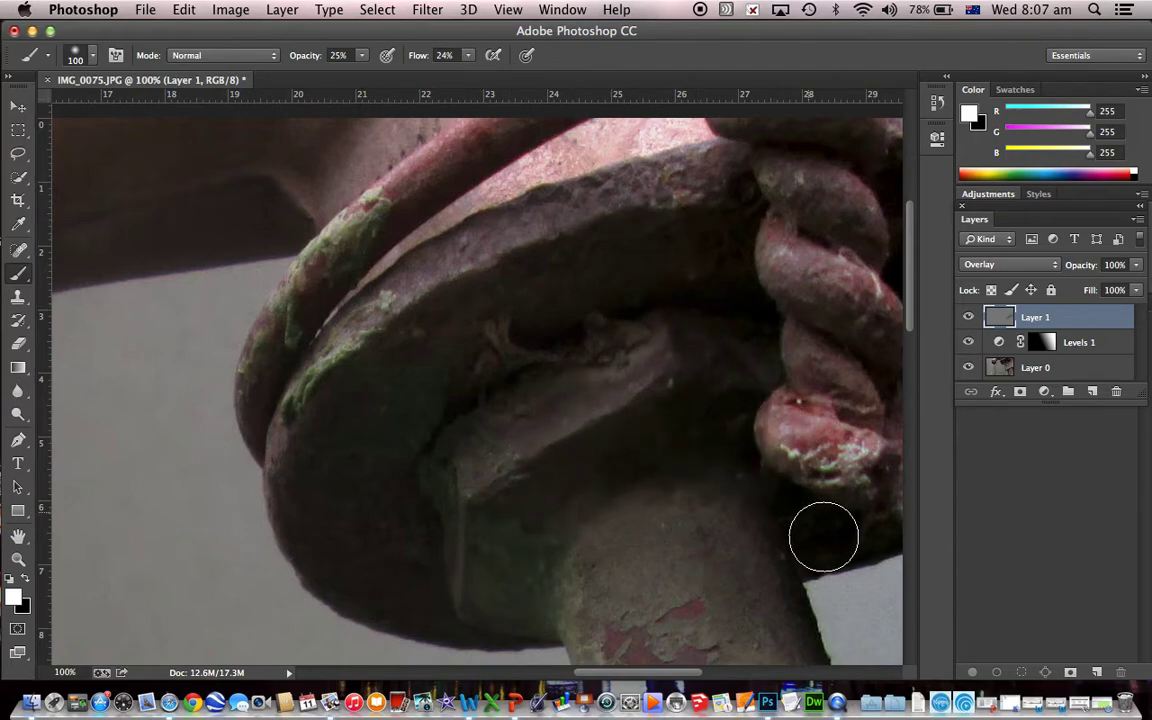
{"action": "mouse_move", "coordinate": [353, 437]}
{"action": "left_mouse_down"}
{"action": "mouse_move", "coordinate": [354, 555]}
{"action": "mouse_move", "coordinate": [341, 495]}
{"action": "mouse_move", "coordinate": [388, 510]}
{"action": "mouse_move", "coordinate": [411, 607]}
{"action": "mouse_move", "coordinate": [463, 635]}
{"action": "mouse_move", "coordinate": [356, 594]}
{"action": "mouse_move", "coordinate": [469, 415]}
{"action": "mouse_move", "coordinate": [513, 385]}
{"action": "mouse_move", "coordinate": [466, 309]}
{"action": "mouse_move", "coordinate": [542, 259]}
{"action": "mouse_move", "coordinate": [530, 305]}
{"action": "mouse_move", "coordinate": [593, 317]}
{"action": "mouse_move", "coordinate": [637, 287]}
{"action": "mouse_move", "coordinate": [626, 224]}
{"action": "mouse_move", "coordinate": [674, 172]}
{"action": "mouse_move", "coordinate": [640, 323]}
{"action": "mouse_move", "coordinate": [602, 374]}
{"action": "mouse_move", "coordinate": [488, 461]}
{"action": "mouse_move", "coordinate": [568, 490]}
{"action": "mouse_move", "coordinate": [635, 447]}
{"action": "mouse_move", "coordinate": [567, 416]}
{"action": "mouse_move", "coordinate": [537, 330]}
{"action": "mouse_move", "coordinate": [874, 291]}
{"action": "left_mouse_up"}
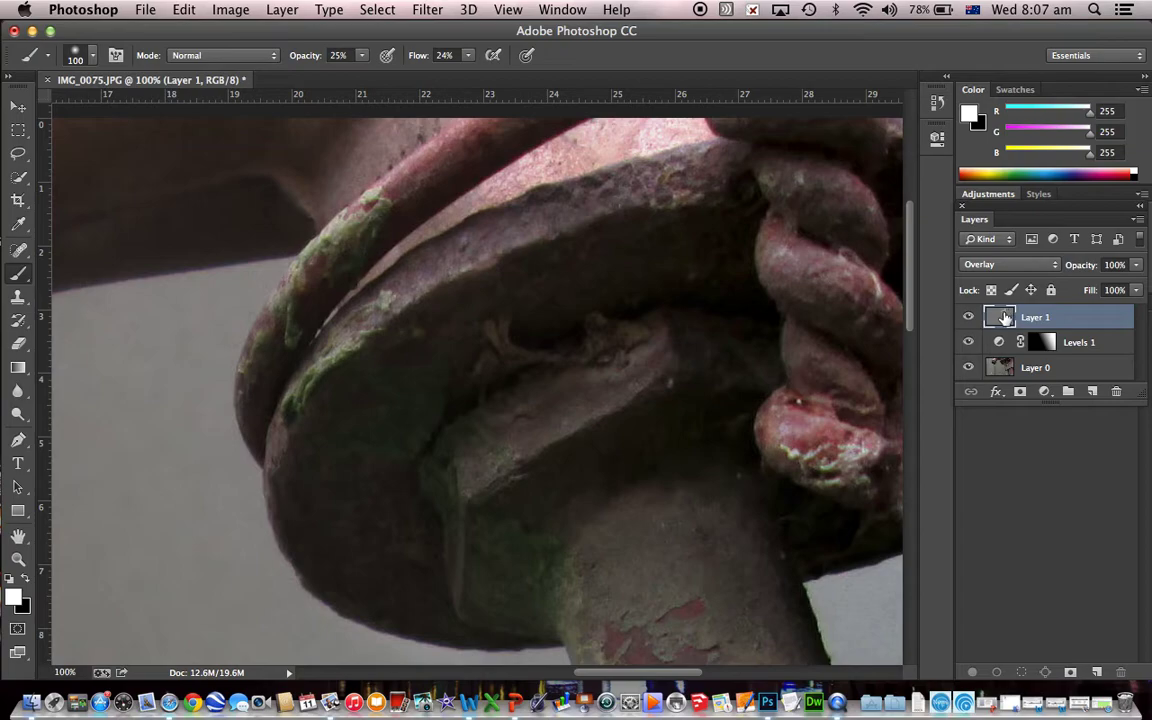
{"action": "left_click", "coordinate": [968, 319]}
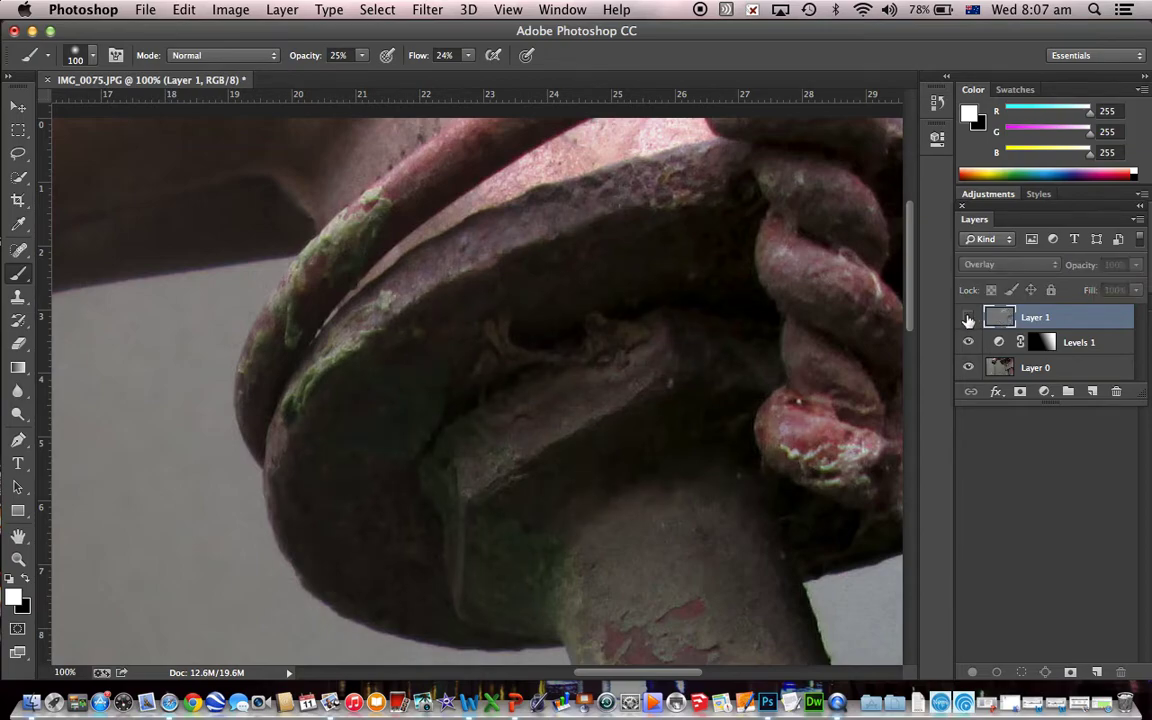
{"action": "left_click", "coordinate": [968, 319]}
{"action": "left_click", "coordinate": [968, 319]}
{"action": "left_click", "coordinate": [968, 319]}
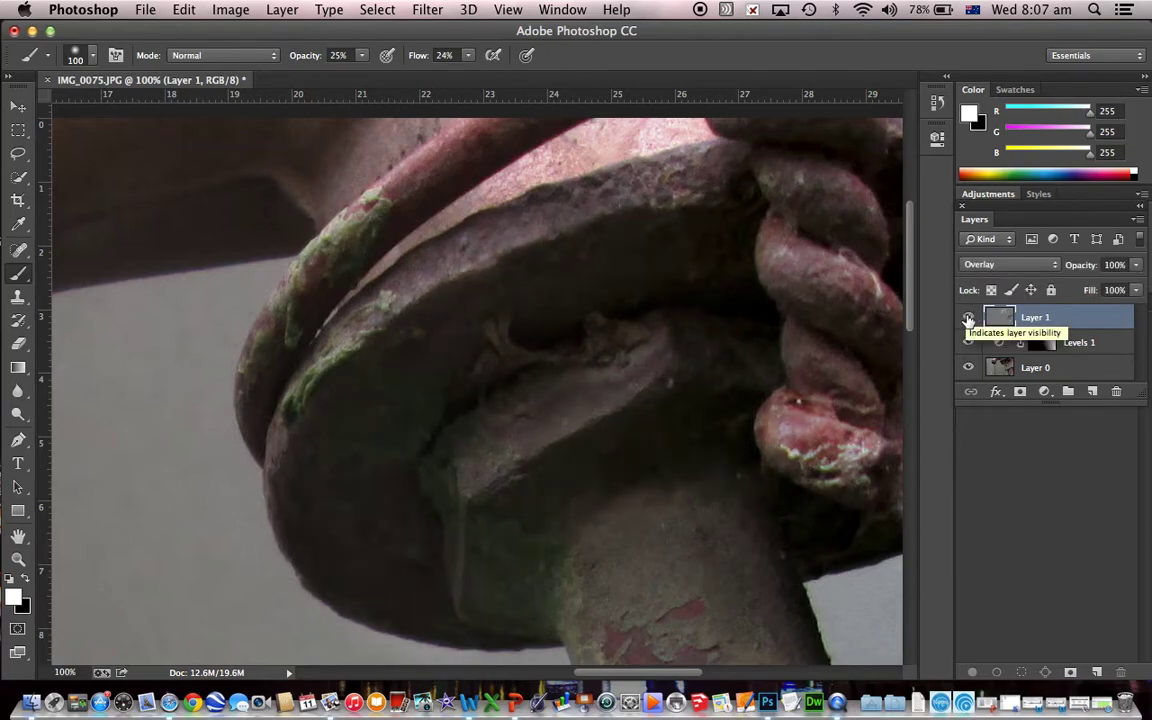
{"action": "left_click", "coordinate": [968, 319]}
{"action": "left_click", "coordinate": [968, 319]}
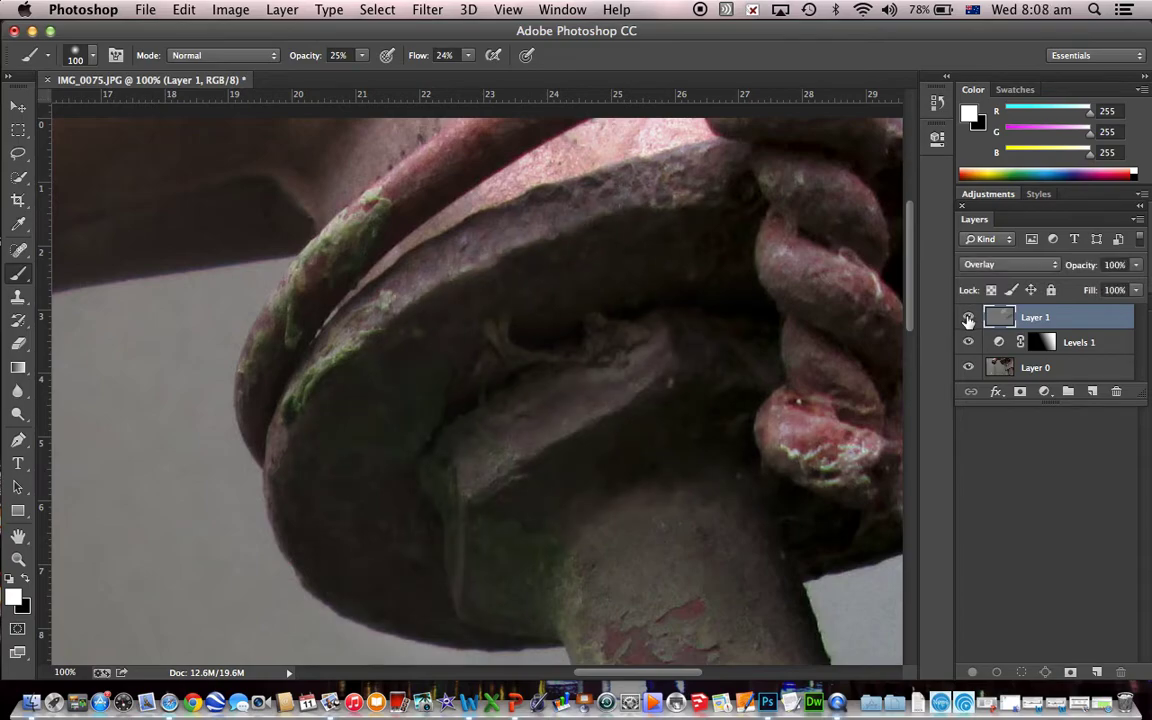
{"action": "left_click", "coordinate": [968, 319]}
{"action": "left_click", "coordinate": [968, 319]}
{"action": "left_click", "coordinate": [19, 562]}
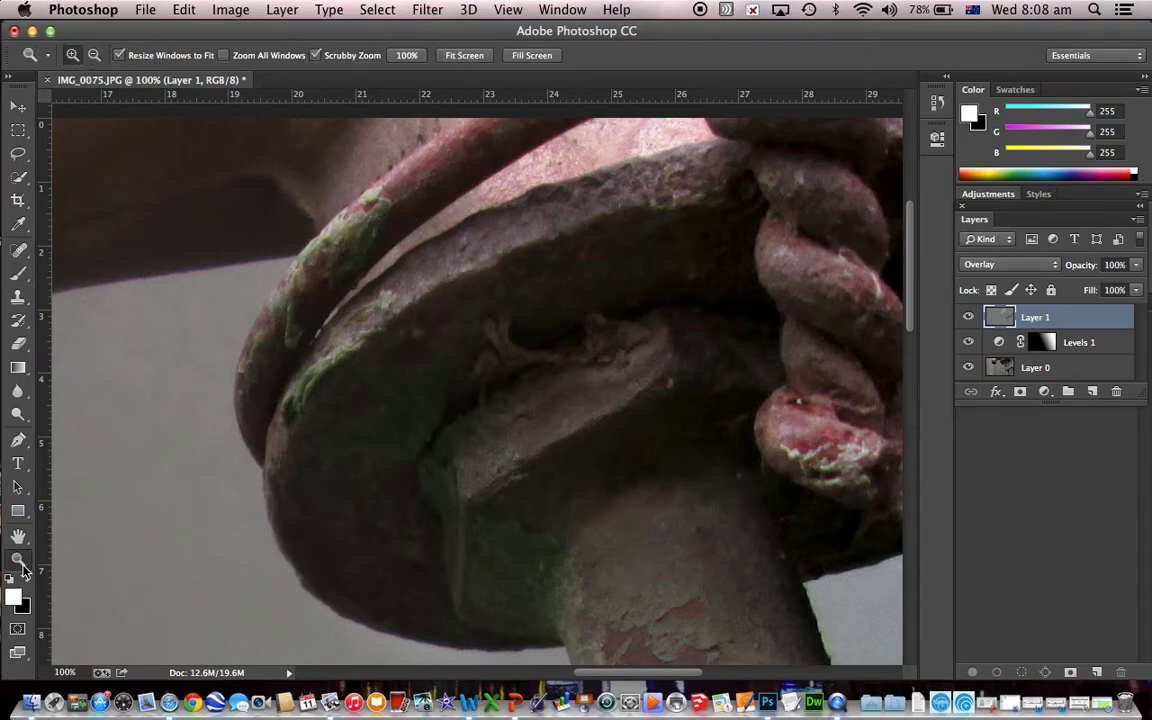
Zoom out and compare Fit Screen, Fill Screen and 100% views, ending on Fit Screen
{"action": "left_click", "coordinate": [398, 424], "text": "alt"}
{"action": "left_click", "coordinate": [398, 424], "text": "alt"}
{"action": "left_click", "coordinate": [398, 421], "text": "alt"}
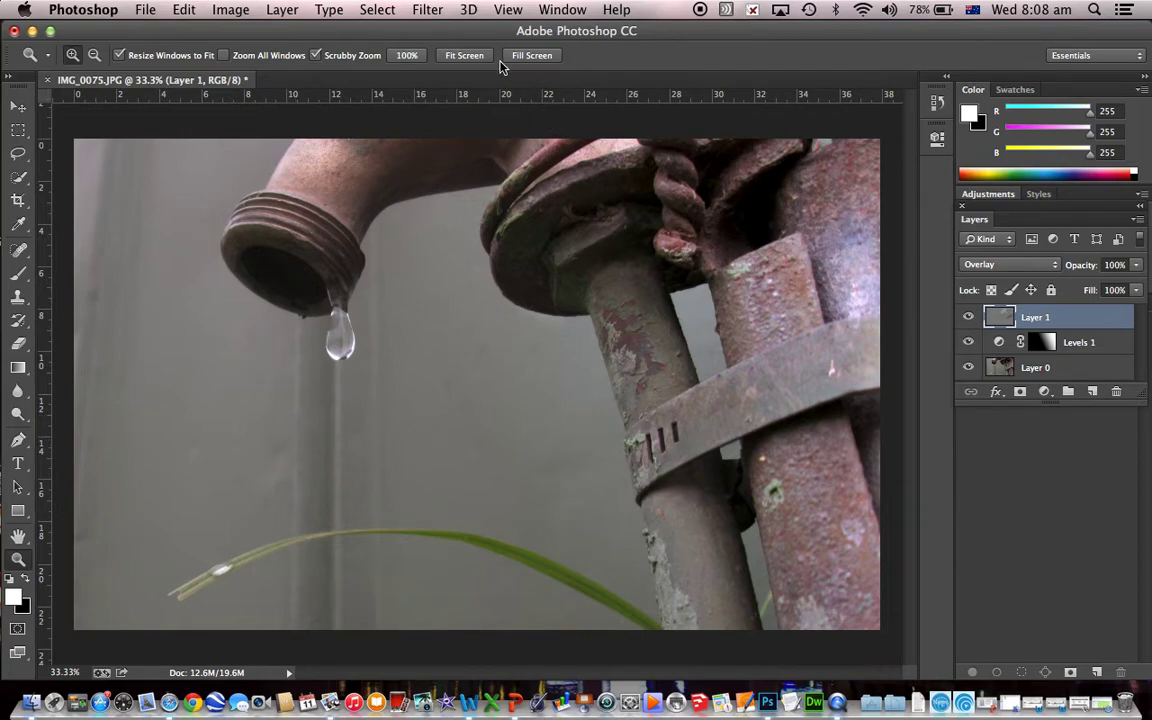
{"action": "left_click", "coordinate": [465, 56]}
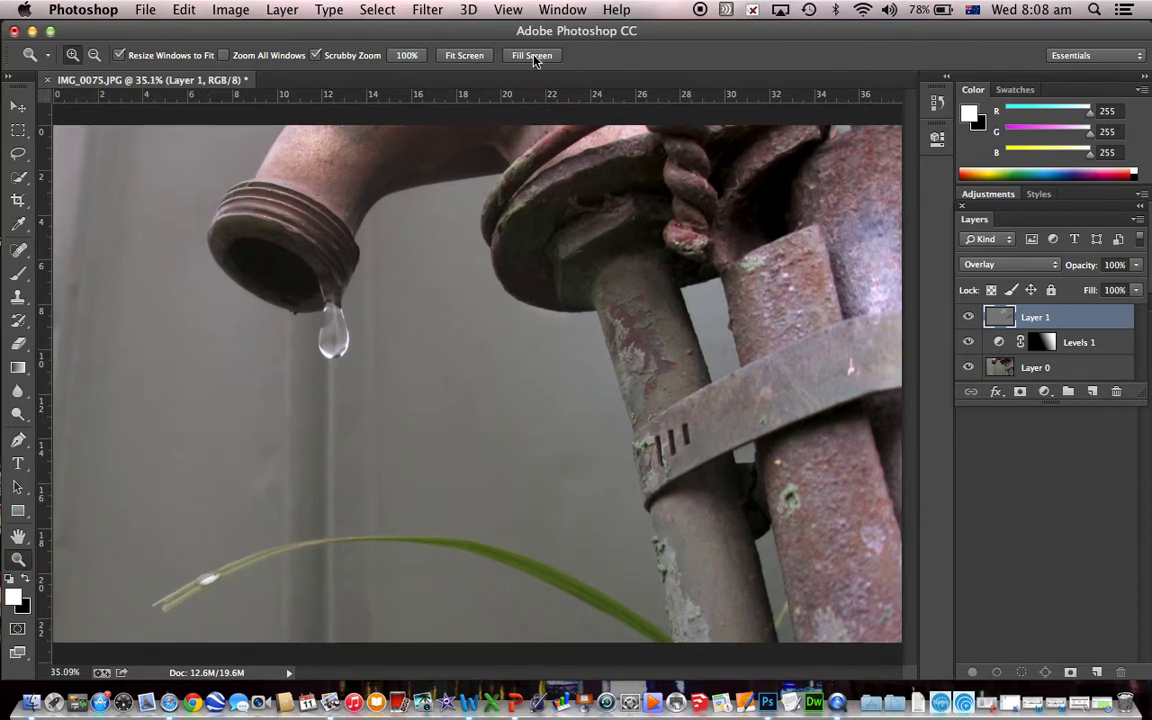
{"action": "left_click", "coordinate": [533, 56]}
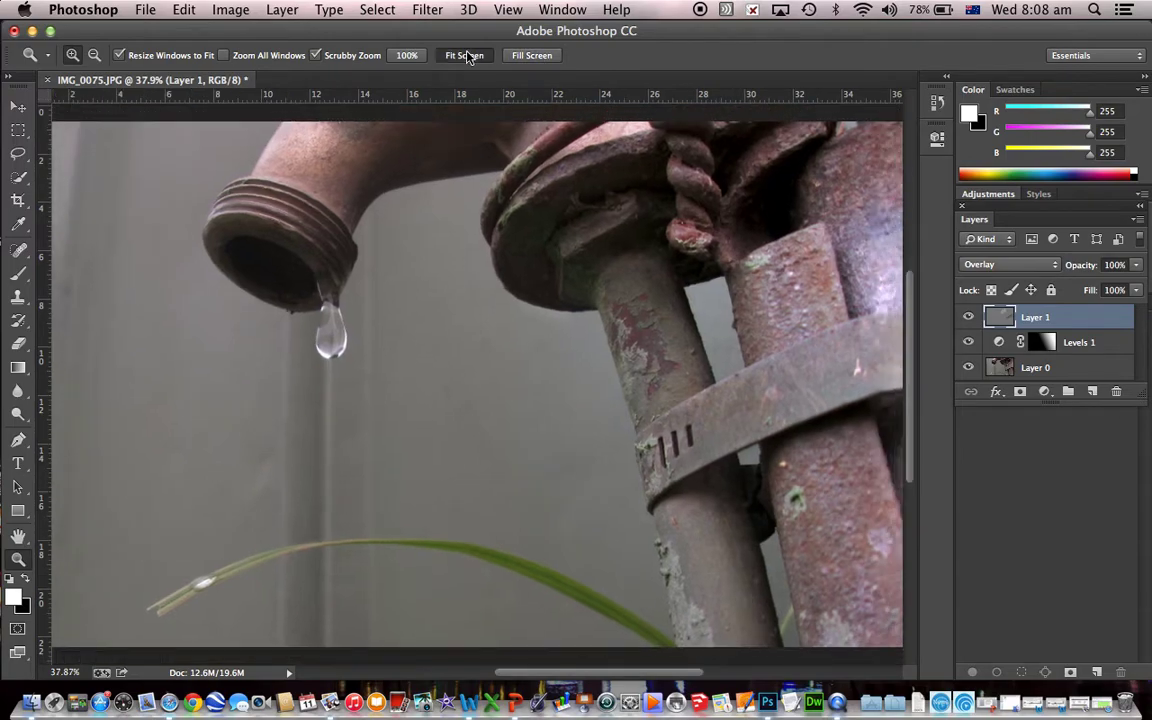
{"action": "left_click", "coordinate": [465, 56]}
{"action": "left_click", "coordinate": [406, 56]}
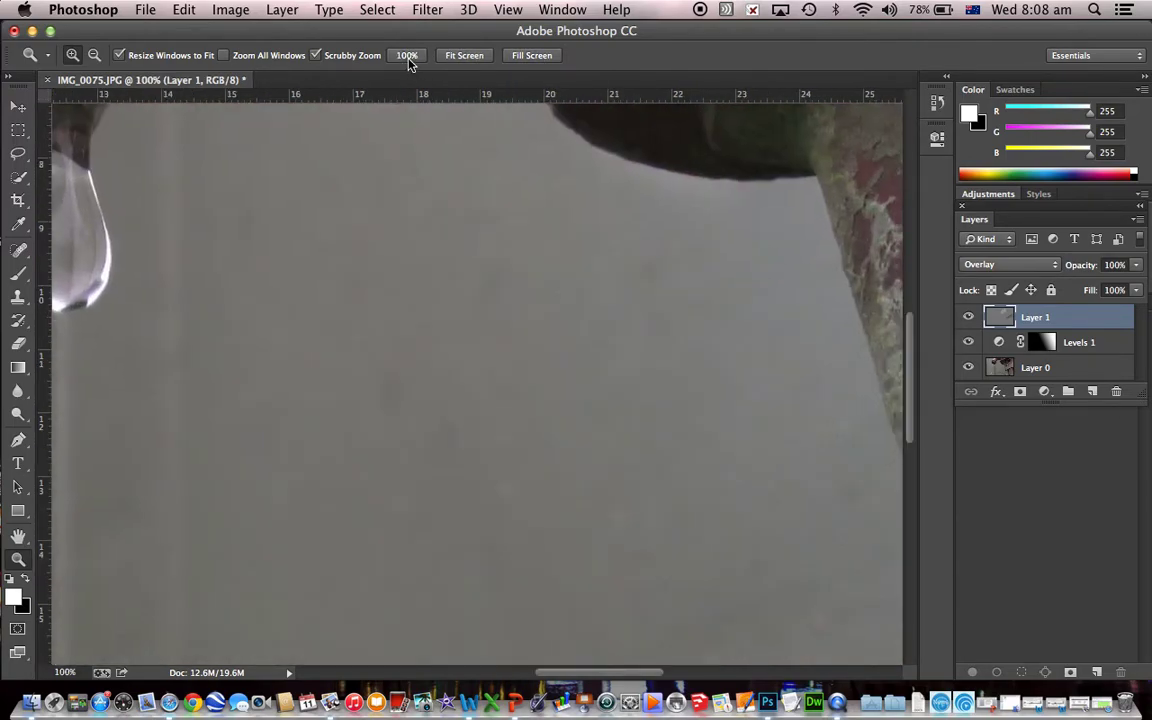
{"action": "scroll", "coordinate": [325, 196], "scroll_direction": "left", "scroll_amount": 5}
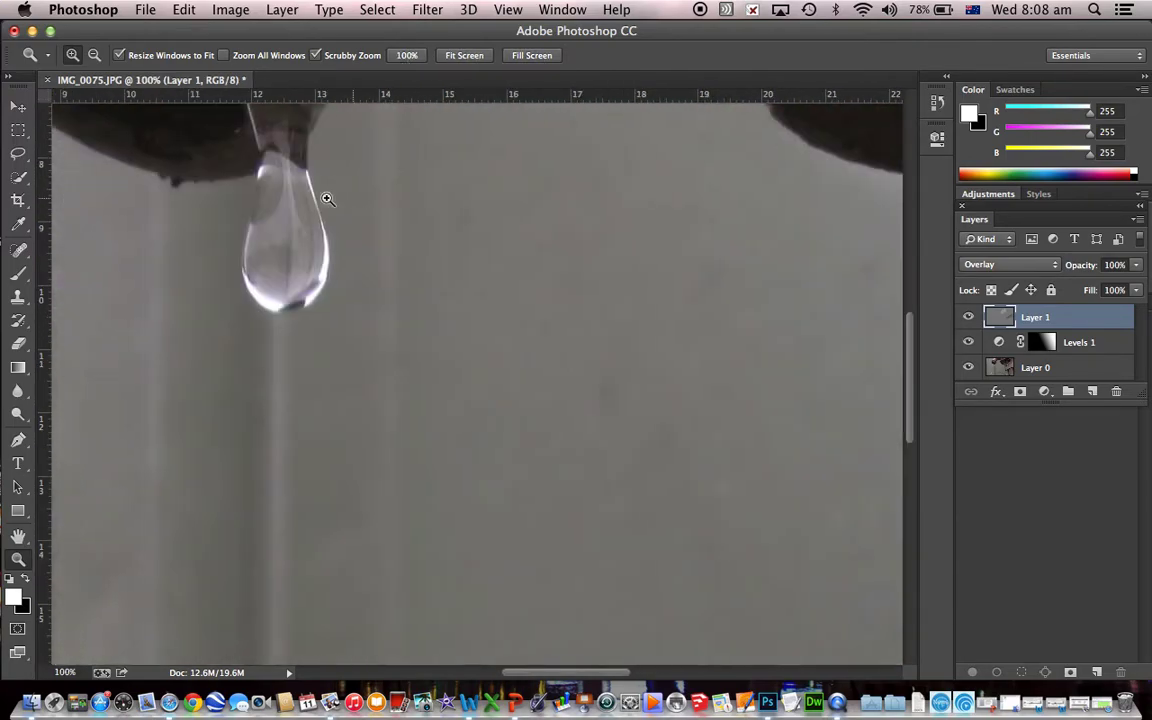
{"action": "left_click", "coordinate": [464, 56]}
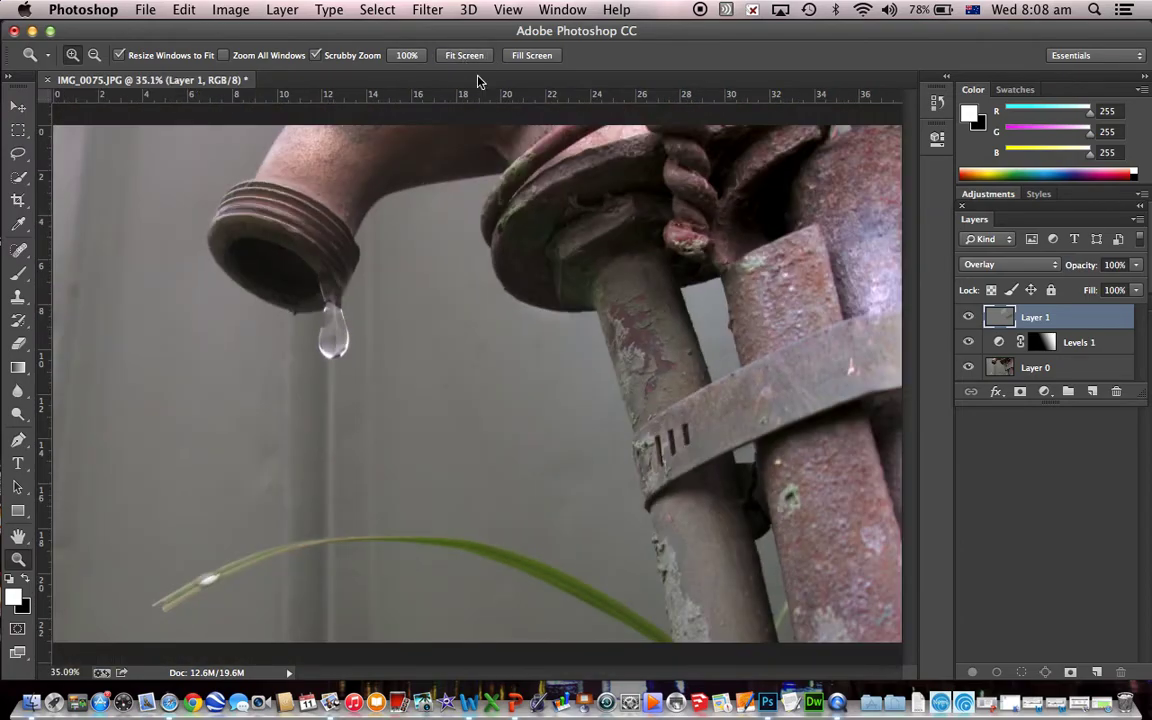